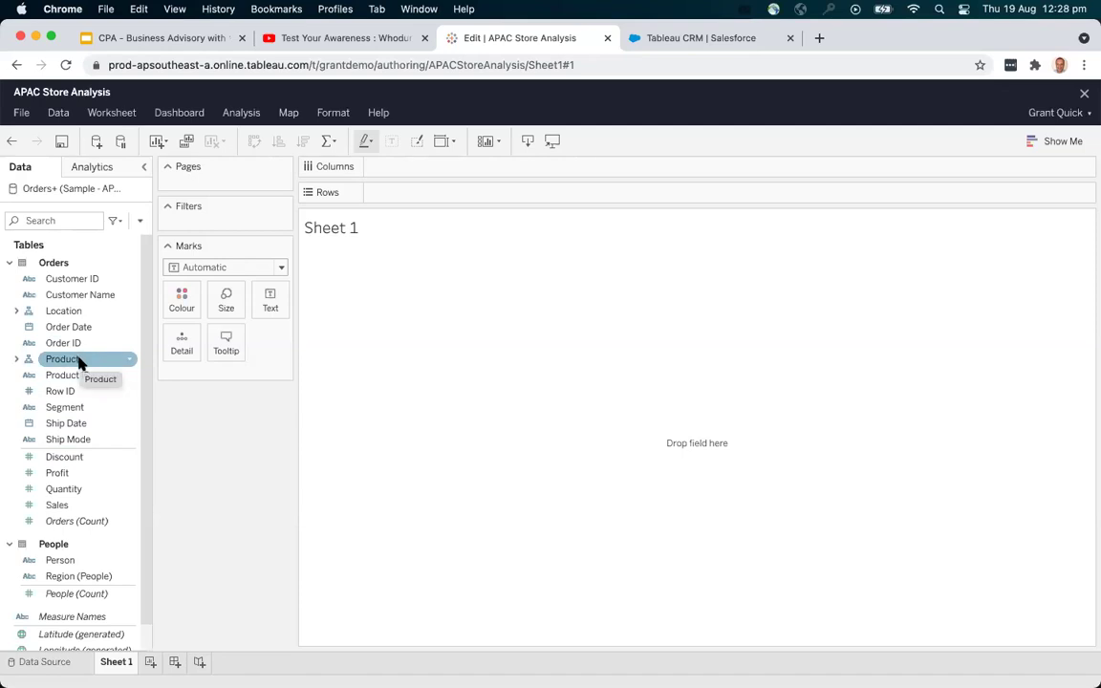
Map the orders by the Country/Region field of the Location hierarchy and colour the countries by Profit.
{"action": "left_click", "coordinate": [15, 313]}
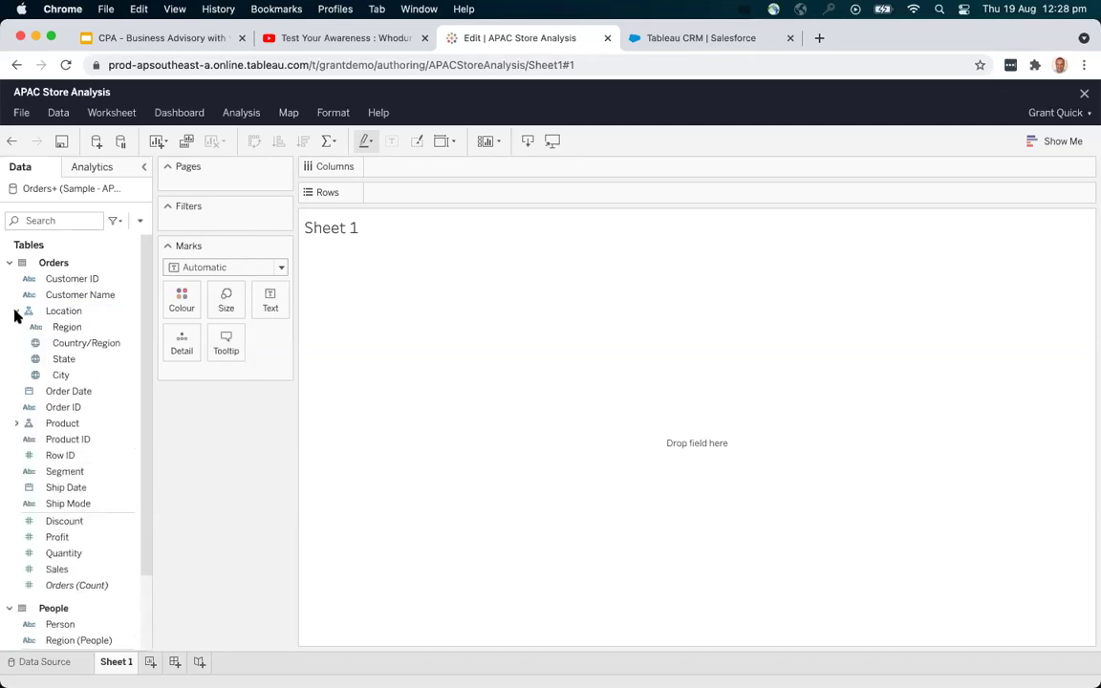
{"action": "left_click", "coordinate": [73, 344]}
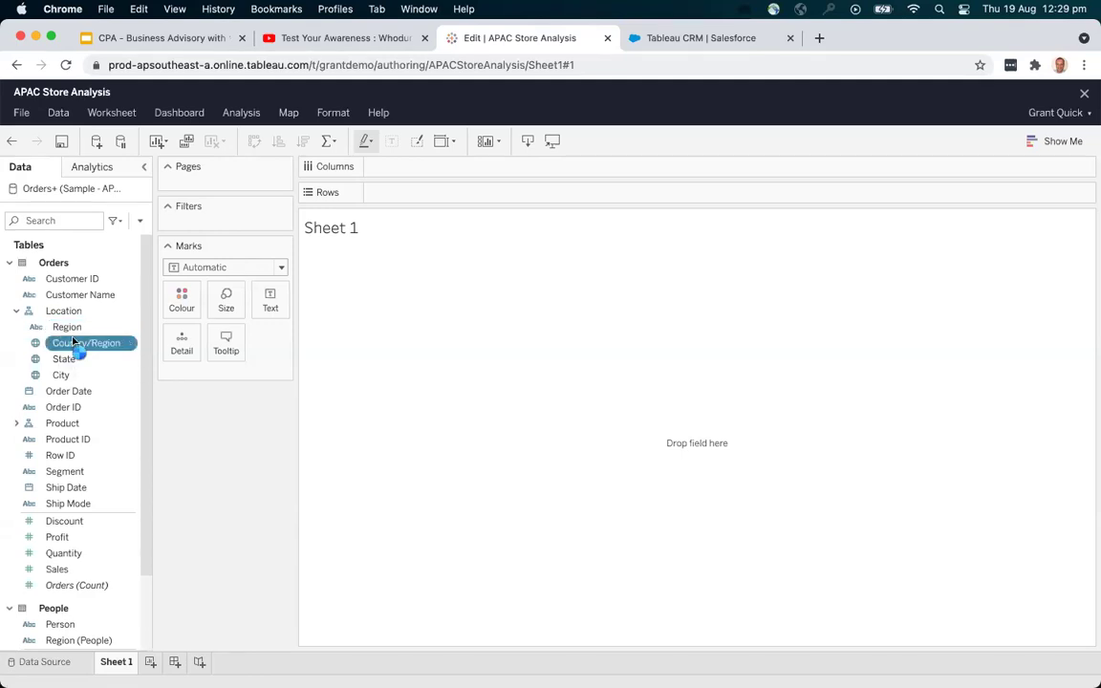
{"action": "double_click", "coordinate": [73, 343]}
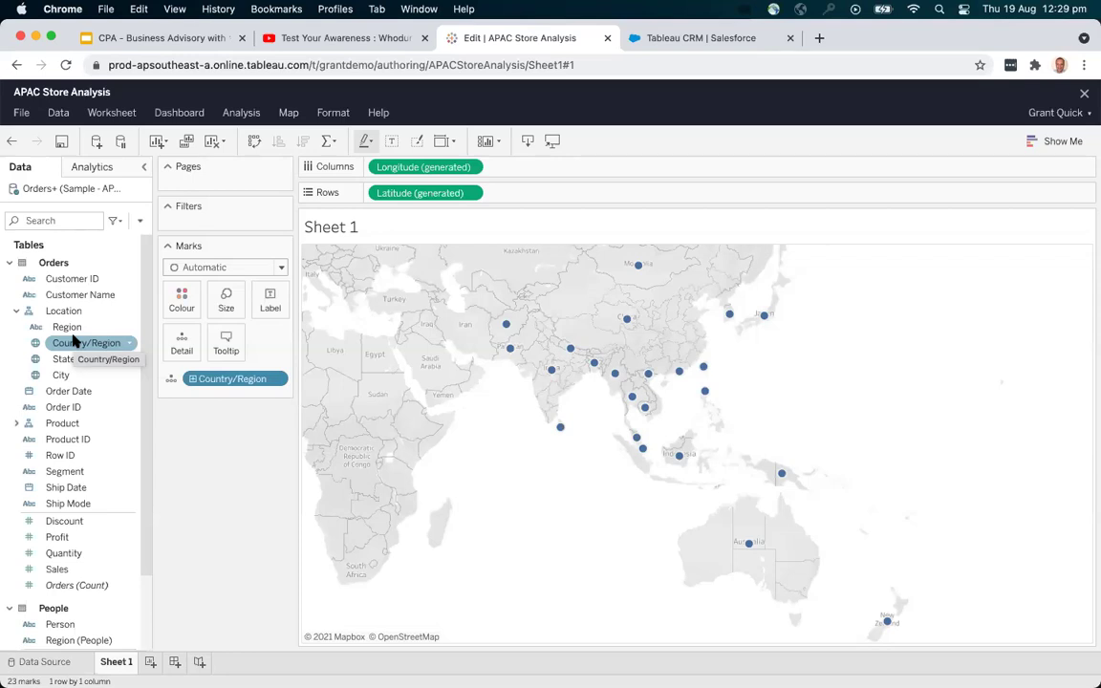
{"action": "left_click", "coordinate": [60, 537]}
{"action": "left_click_drag", "start_coordinate": [59, 541], "coordinate": [187, 306]}
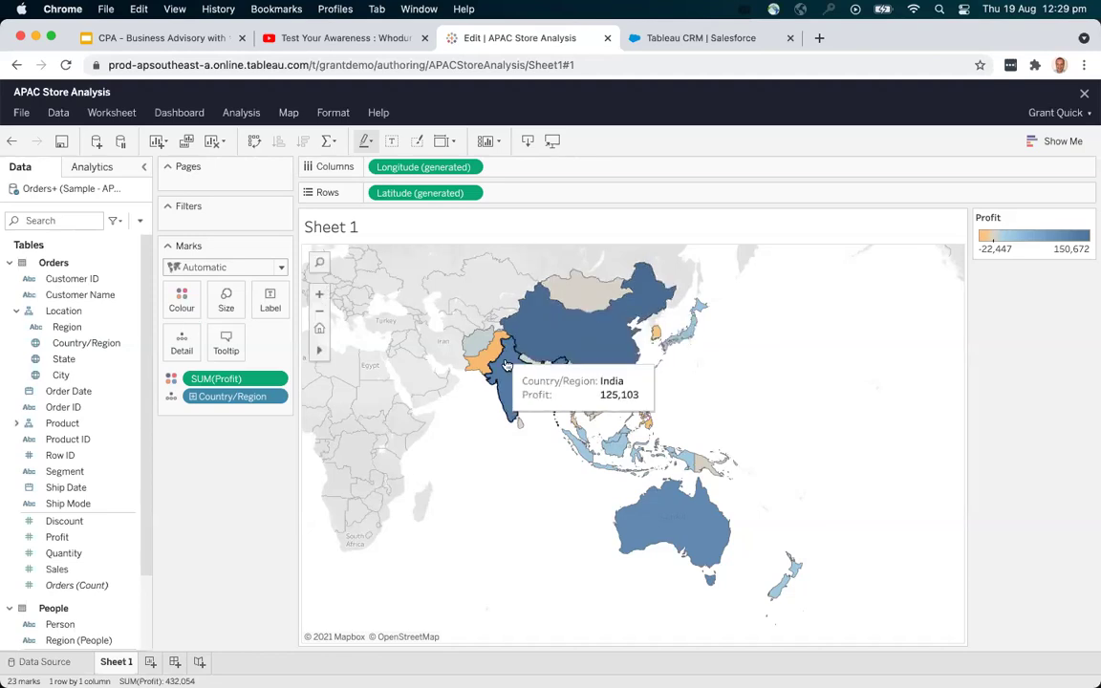
Drill the profit map down from Country/Region to State and City level.
{"action": "mouse_move", "coordinate": [576, 418]}
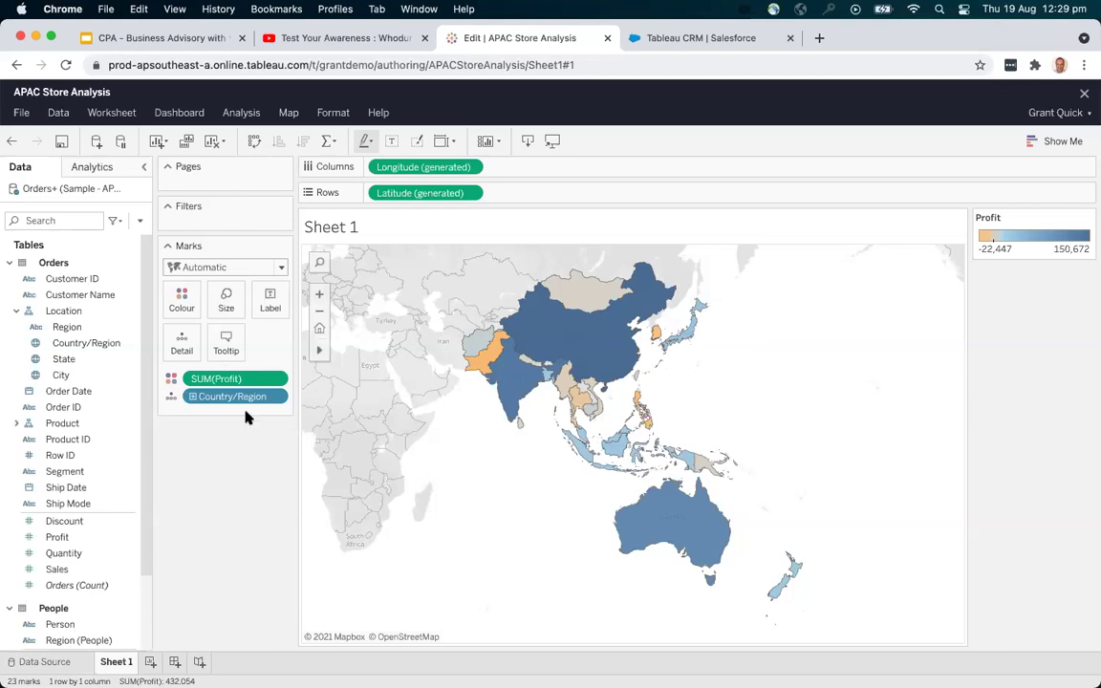
{"action": "left_click", "coordinate": [224, 439]}
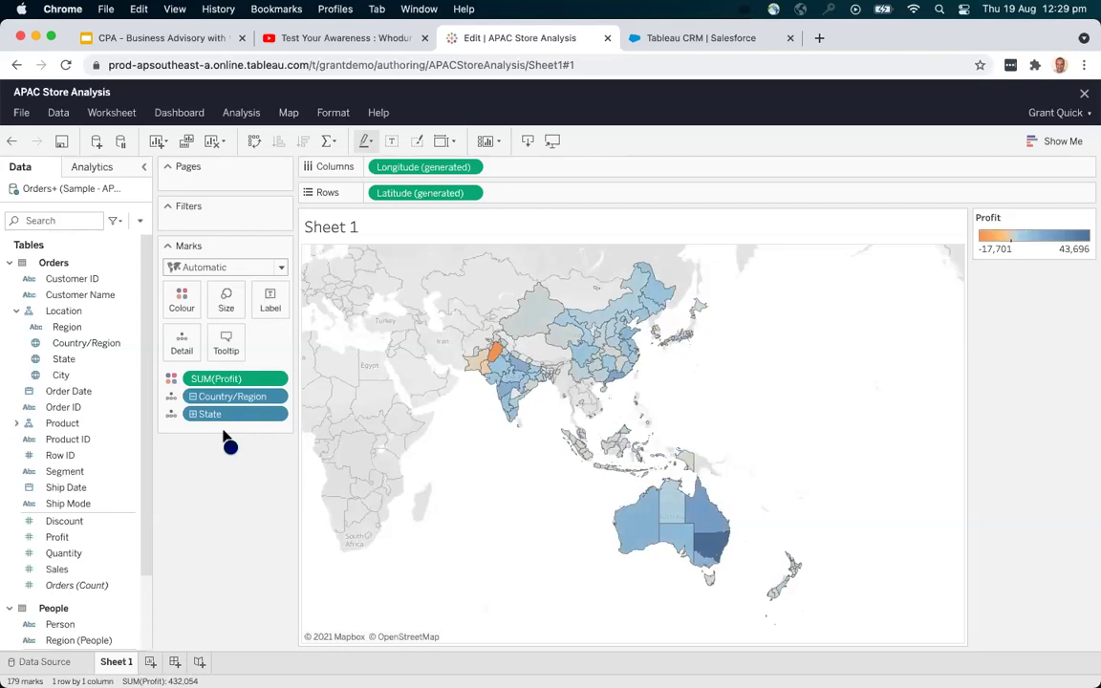
{"action": "left_click", "coordinate": [192, 415]}
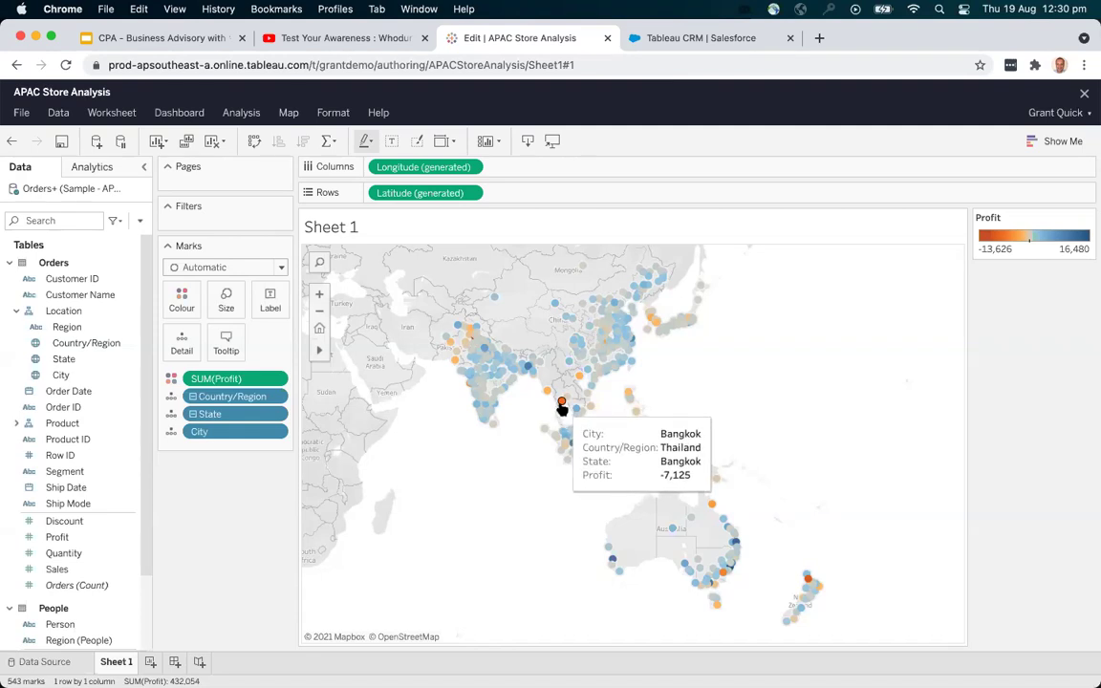
Create a new worksheet and filter its City field to Bangkok only.
{"action": "left_click", "coordinate": [152, 663]}
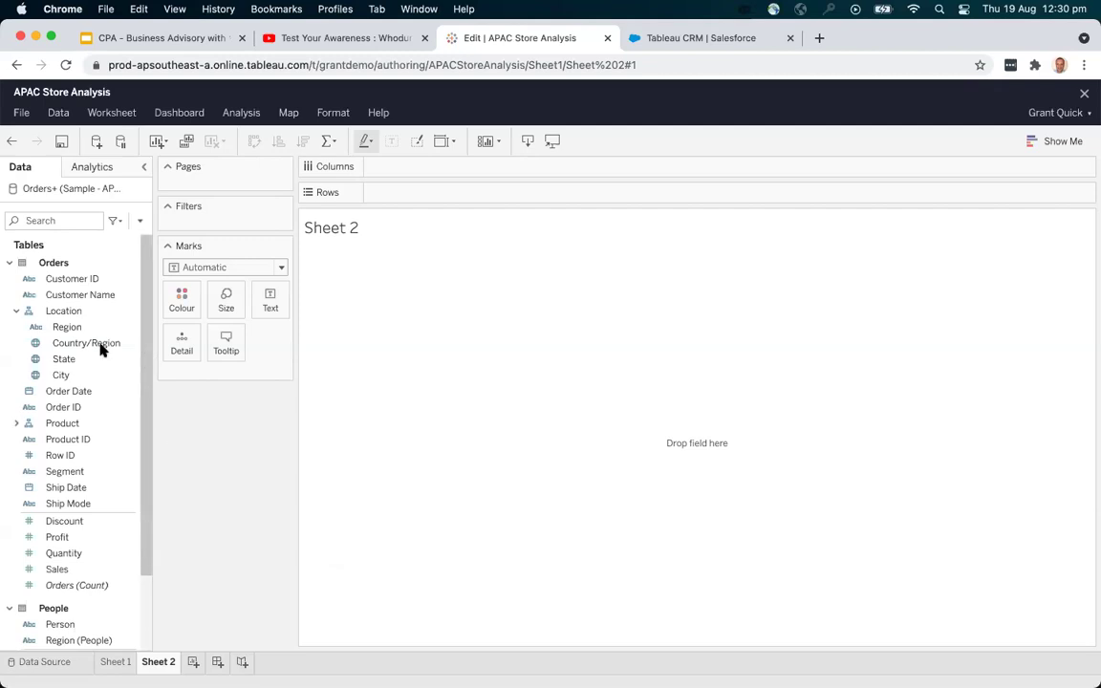
{"action": "left_click_drag", "start_coordinate": [83, 376], "coordinate": [238, 227]}
{"action": "left_click", "coordinate": [391, 258]}
{"action": "type", "text": "Ban"}
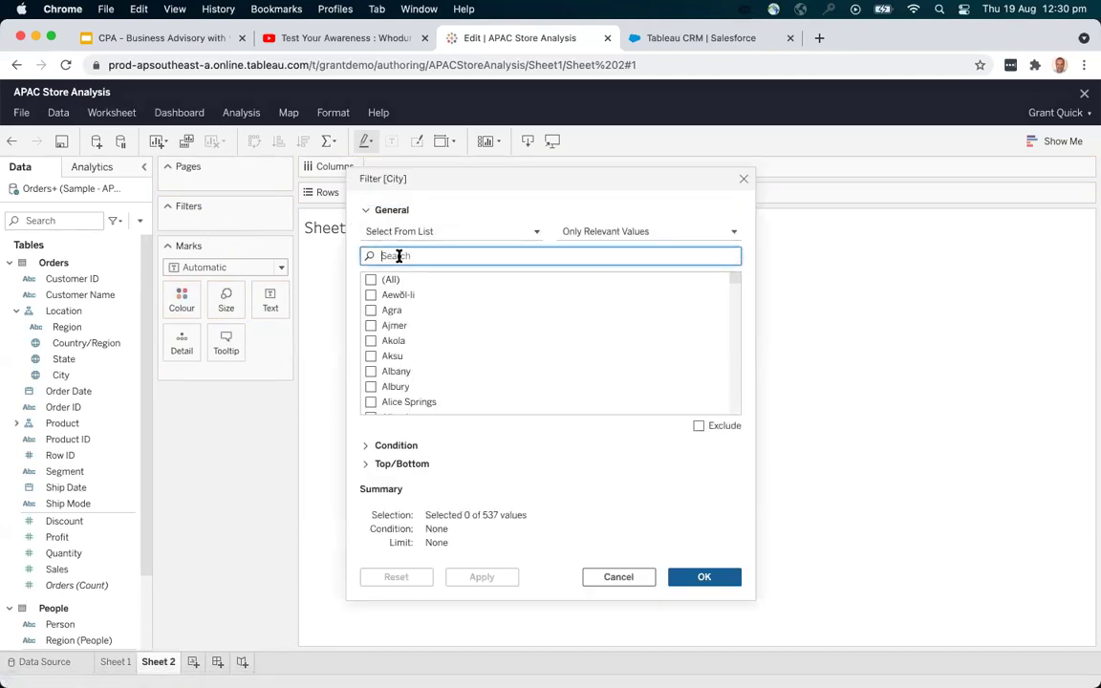
{"action": "type", "text": "gk"}
{"action": "left_click", "coordinate": [371, 289]}
{"action": "left_click", "coordinate": [704, 579]}
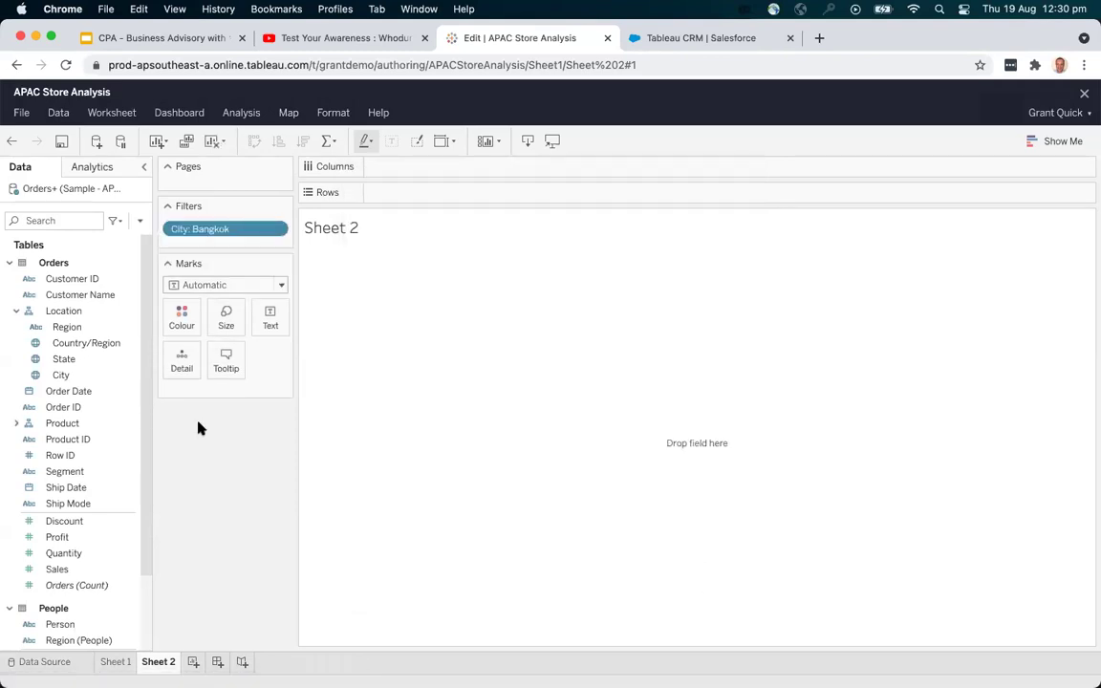
Add Order Date by year as columns and show the Profit sum for each year.
{"action": "left_click", "coordinate": [57, 358]}
{"action": "left_click", "coordinate": [65, 392]}
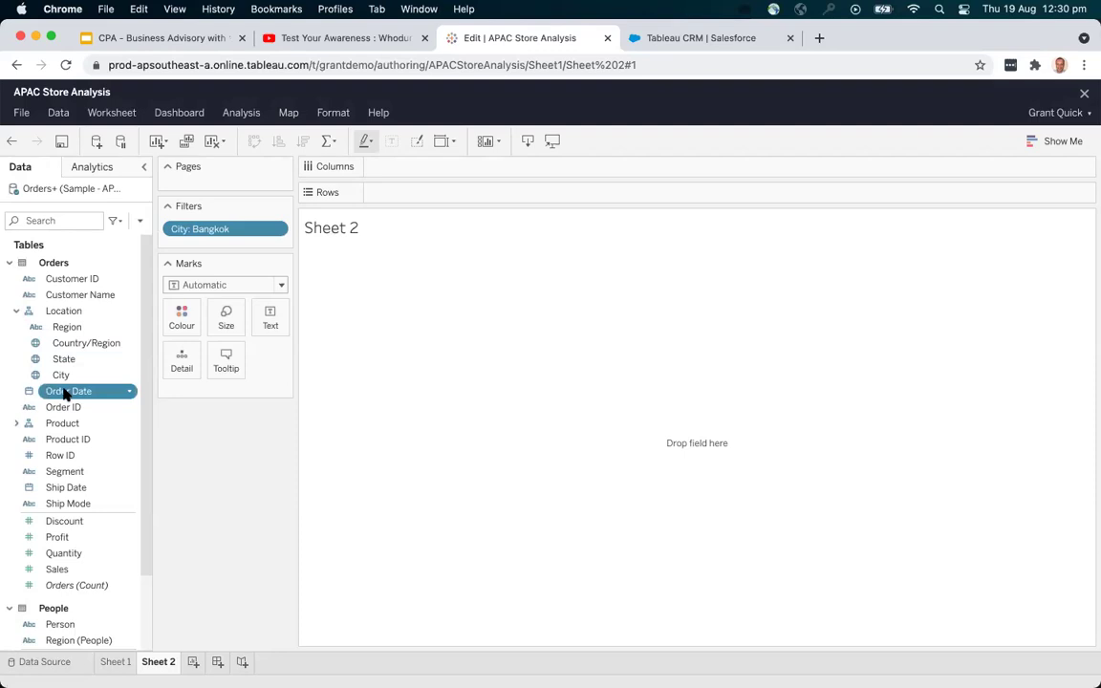
{"action": "double_click", "coordinate": [67, 396]}
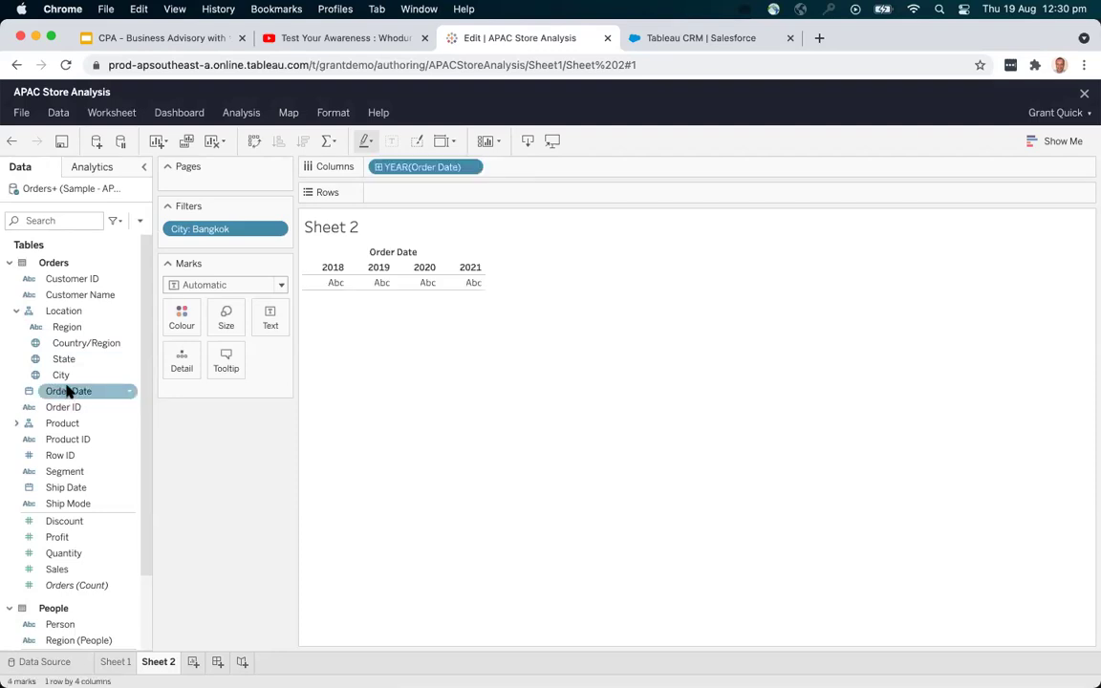
{"action": "scroll", "coordinate": [69, 478], "scroll_direction": "down", "scroll_amount": 3}
{"action": "left_click", "coordinate": [81, 478]}
{"action": "left_click", "coordinate": [65, 446]}
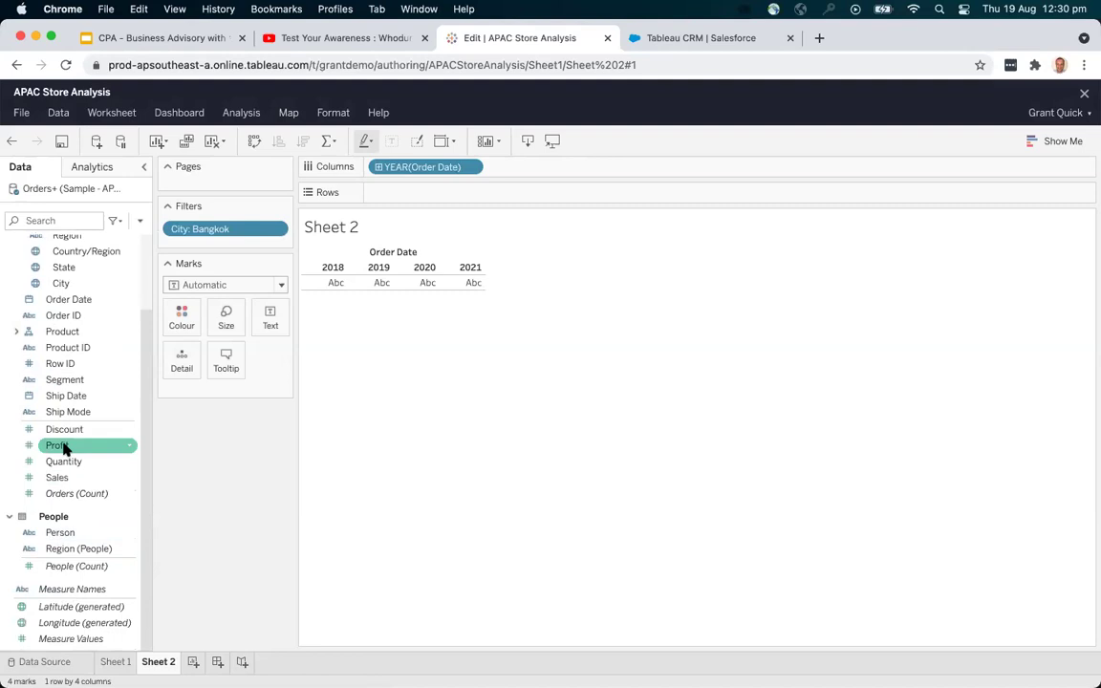
{"action": "double_click", "coordinate": [65, 446]}
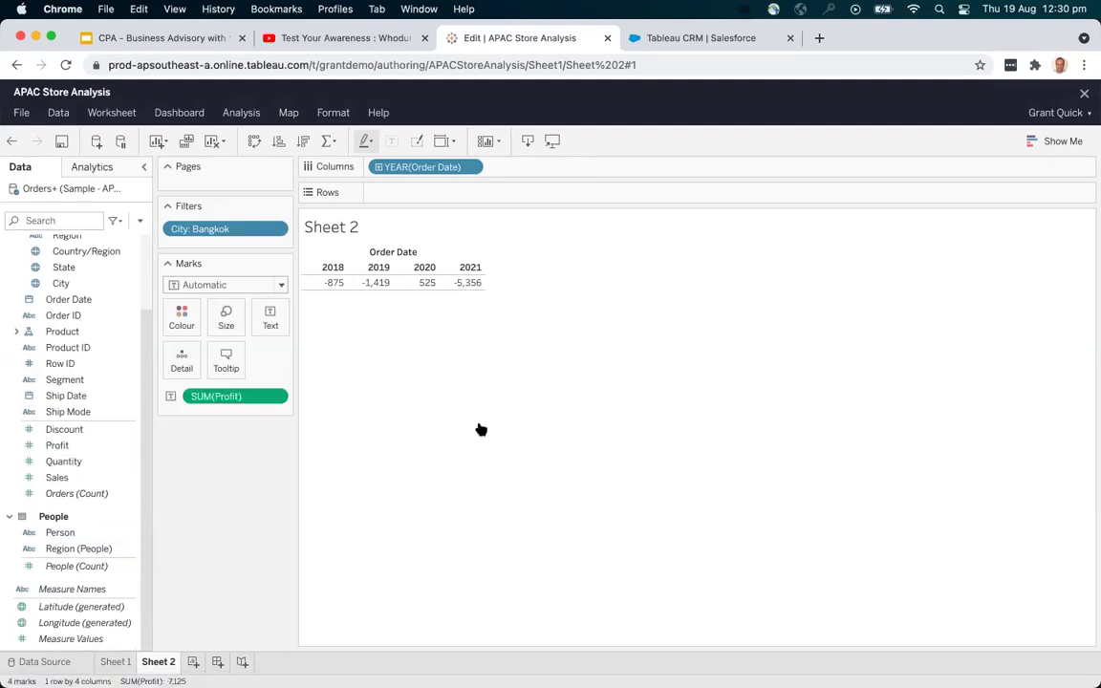
Convert the yearly Profit table to a continuous line chart and inspect the values of individual years.
{"action": "left_click", "coordinate": [1042, 142]}
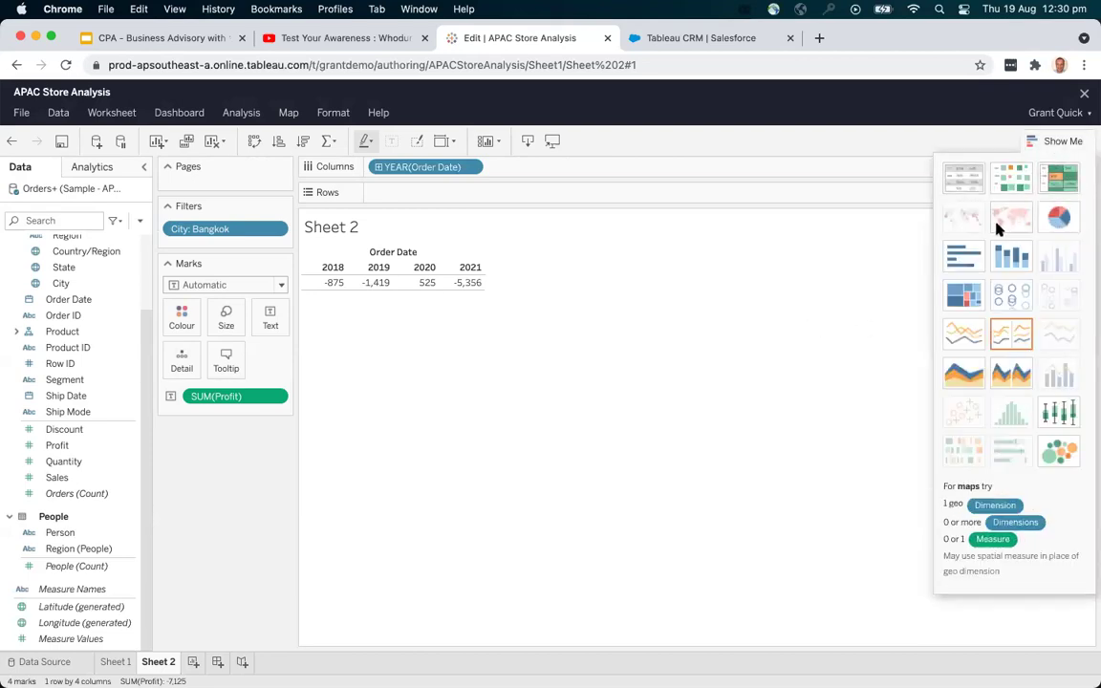
{"action": "left_click", "coordinate": [967, 335]}
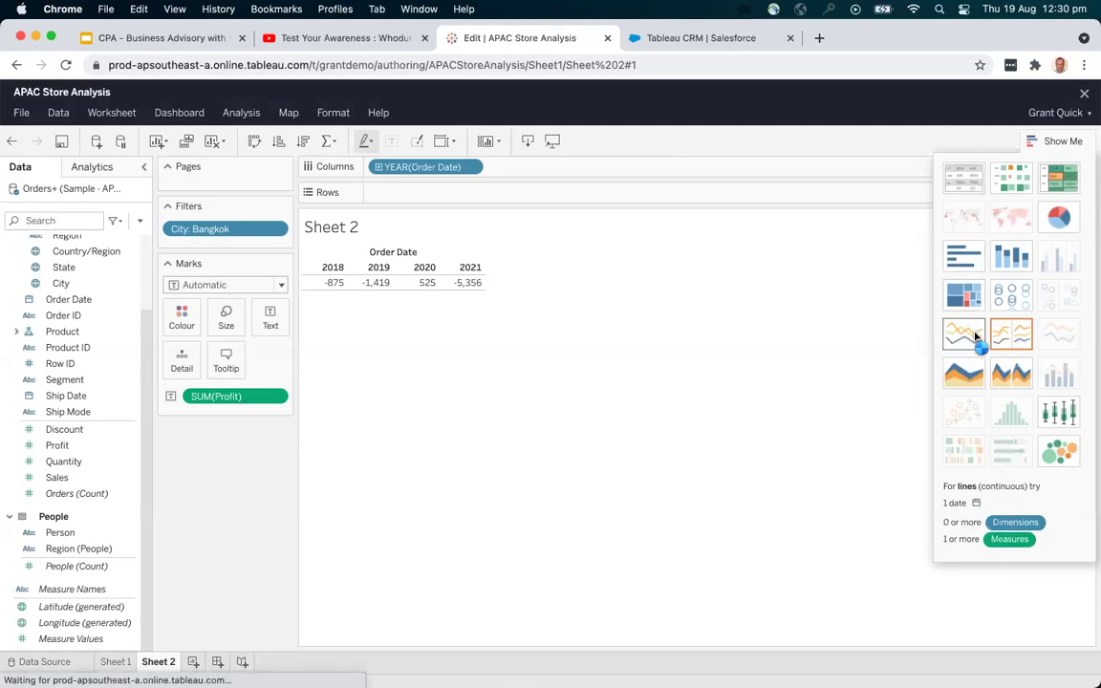
{"action": "left_click", "coordinate": [1013, 141]}
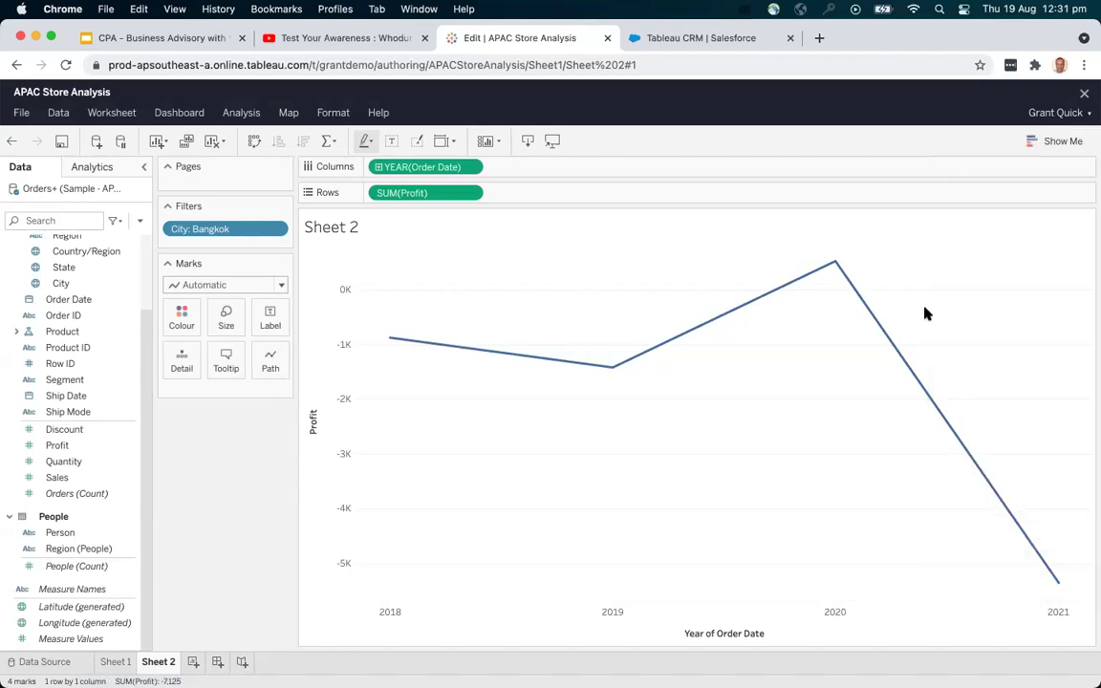
{"action": "mouse_move", "coordinate": [832, 273]}
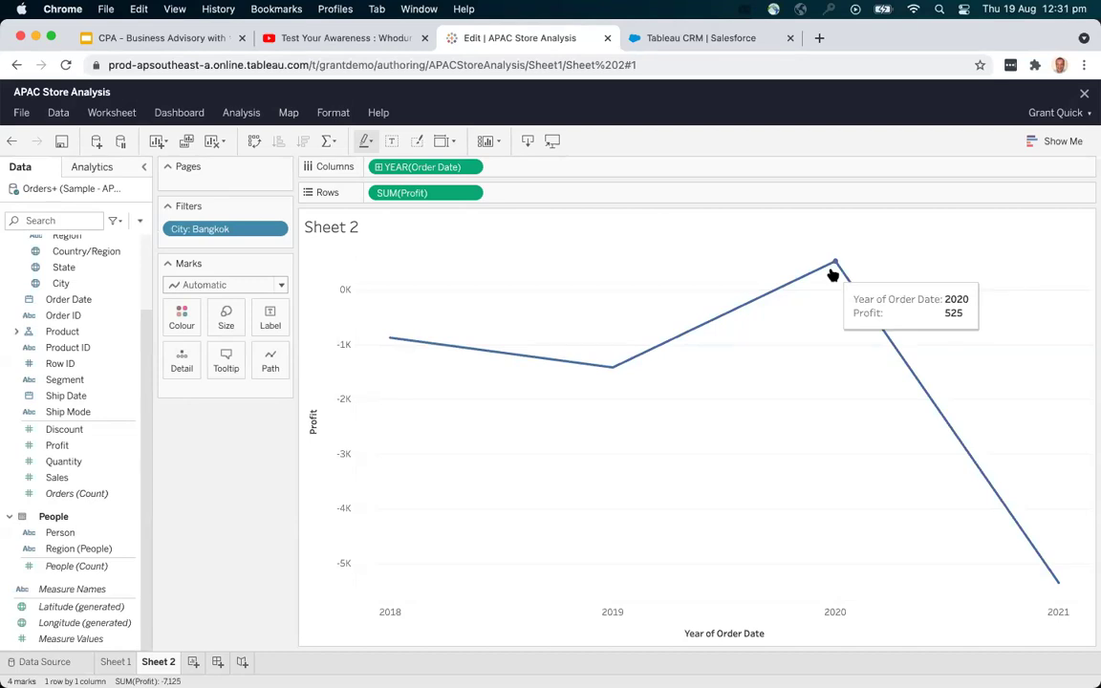
{"action": "mouse_move", "coordinate": [1061, 587]}
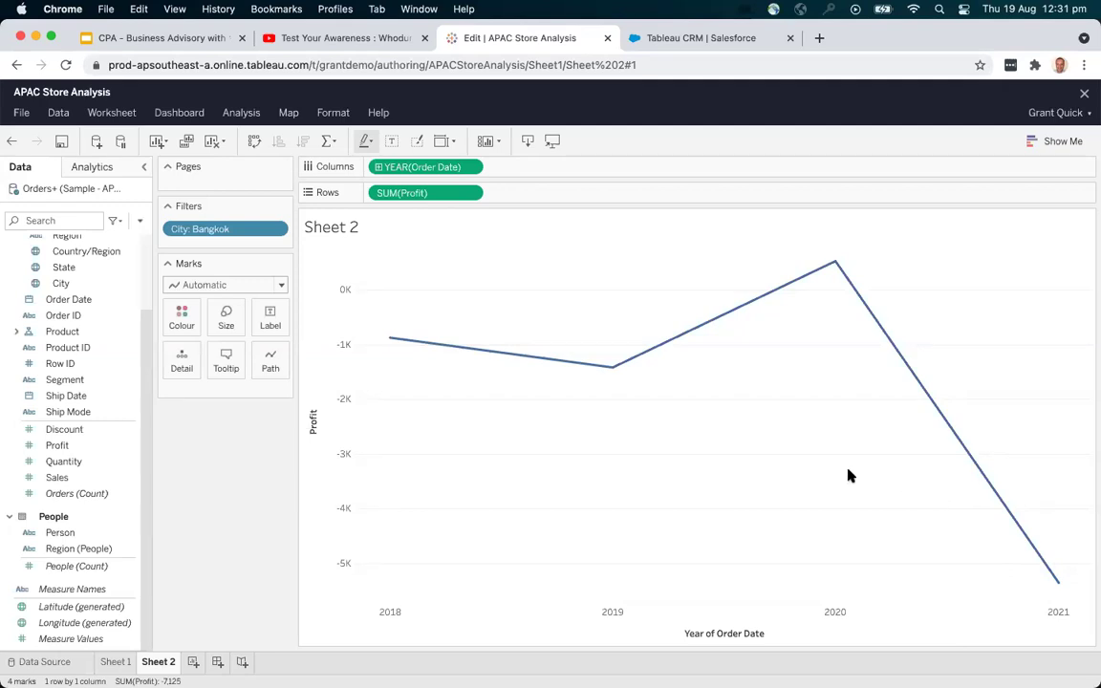
{"action": "mouse_move", "coordinate": [613, 369]}
Create a third worksheet and restrict it to Bangkok with a City filter.
{"action": "left_click", "coordinate": [193, 662]}
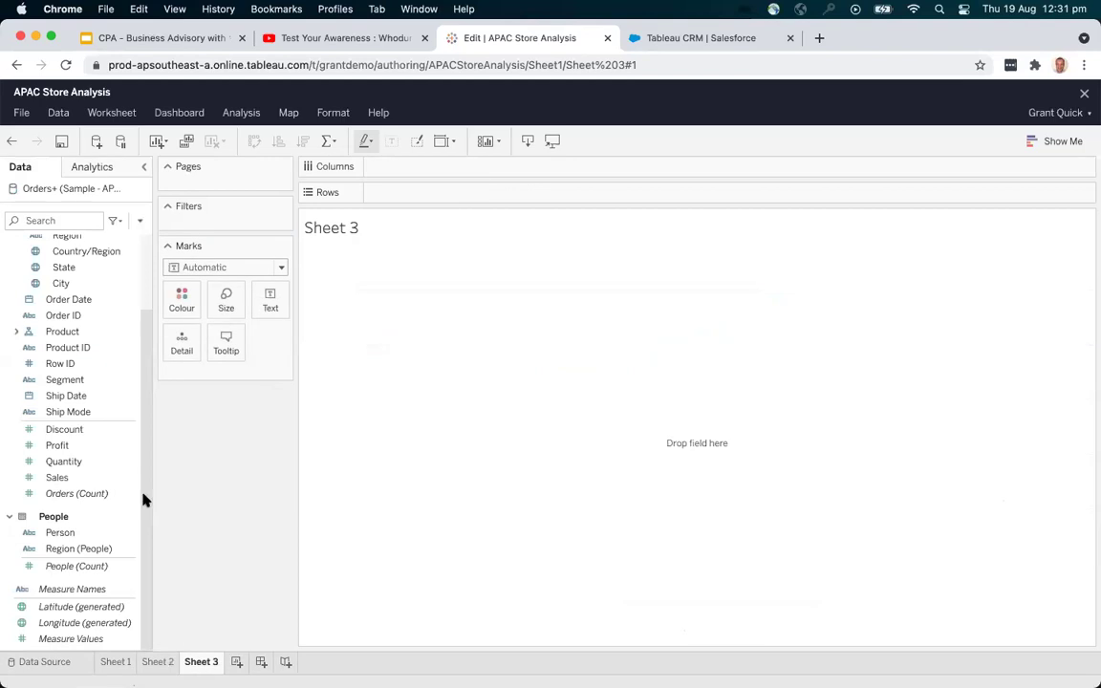
{"action": "left_click", "coordinate": [107, 280]}
{"action": "left_click_drag", "start_coordinate": [107, 280], "coordinate": [225, 229]}
{"action": "left_click", "coordinate": [415, 253]}
{"action": "type", "text": "bangkok"}
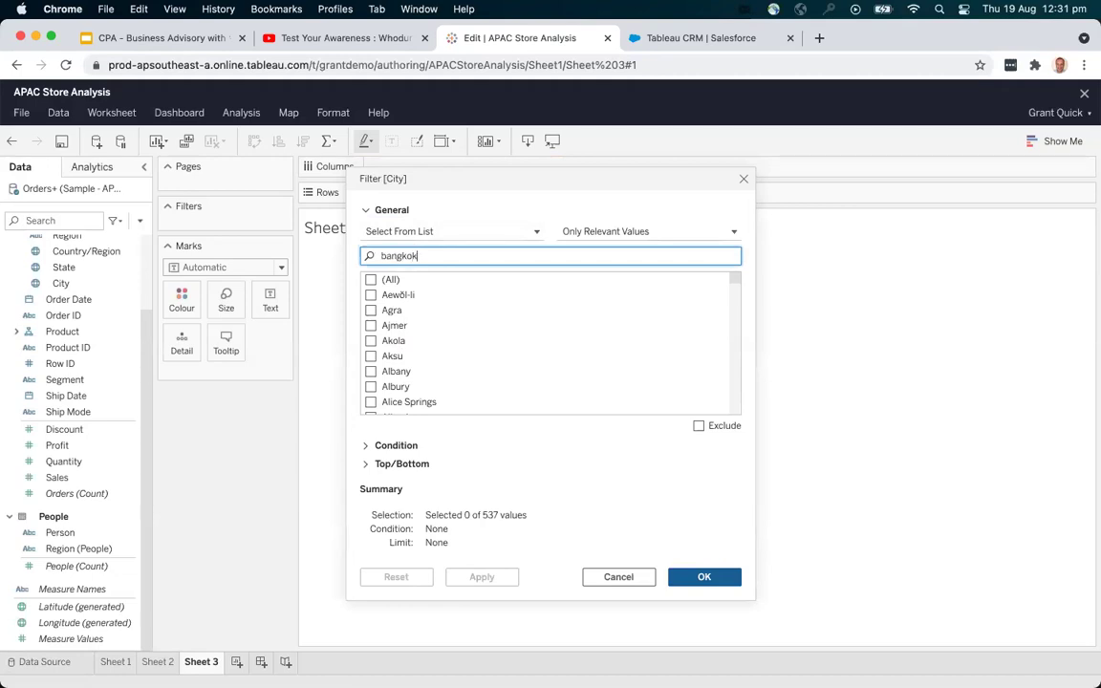
{"action": "left_click", "coordinate": [372, 289]}
{"action": "left_click", "coordinate": [713, 577]}
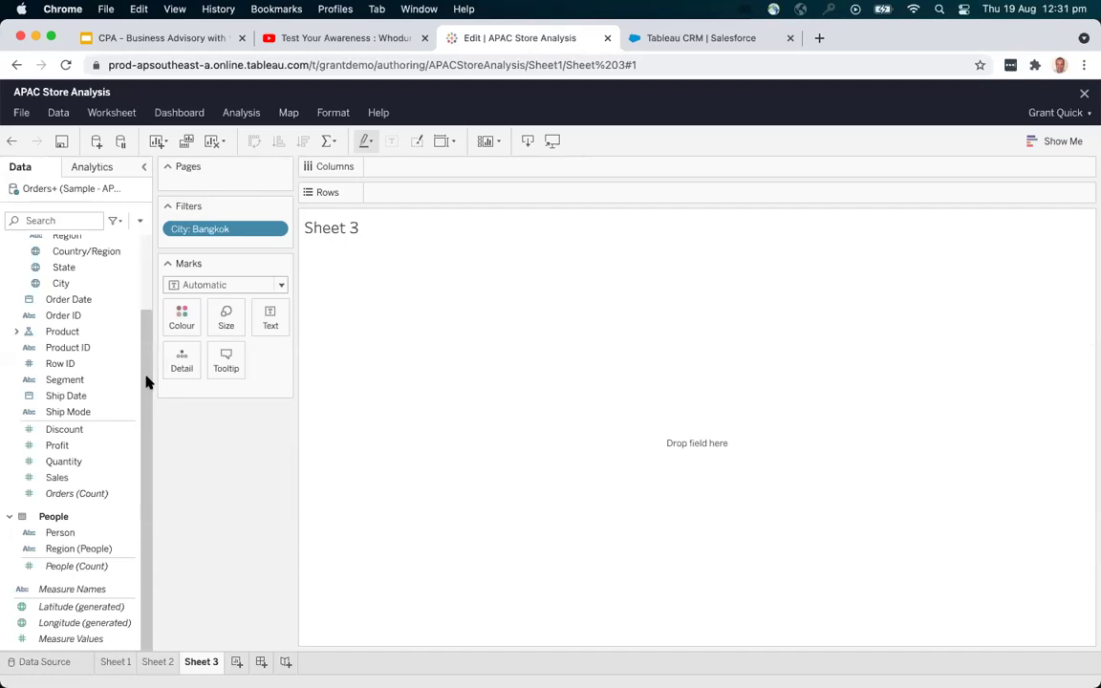
List the product Category values as rows and show the Profit sum for each category.
{"action": "scroll", "coordinate": [134, 378], "scroll_direction": "up", "scroll_amount": 2}
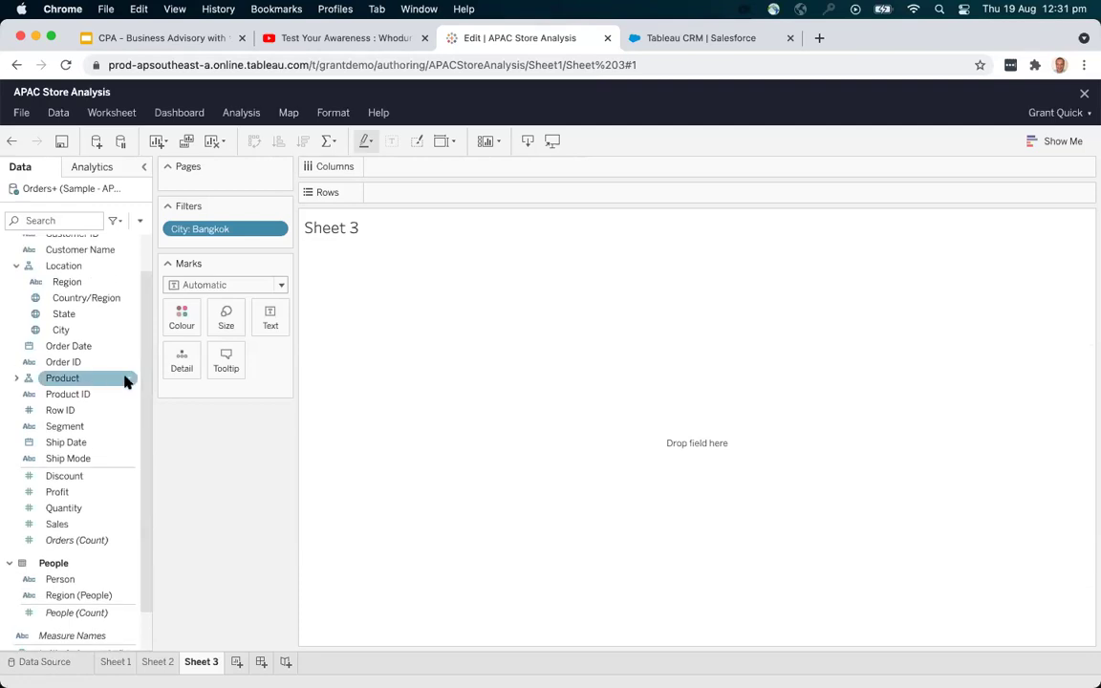
{"action": "left_click", "coordinate": [19, 379]}
{"action": "left_click", "coordinate": [75, 395]}
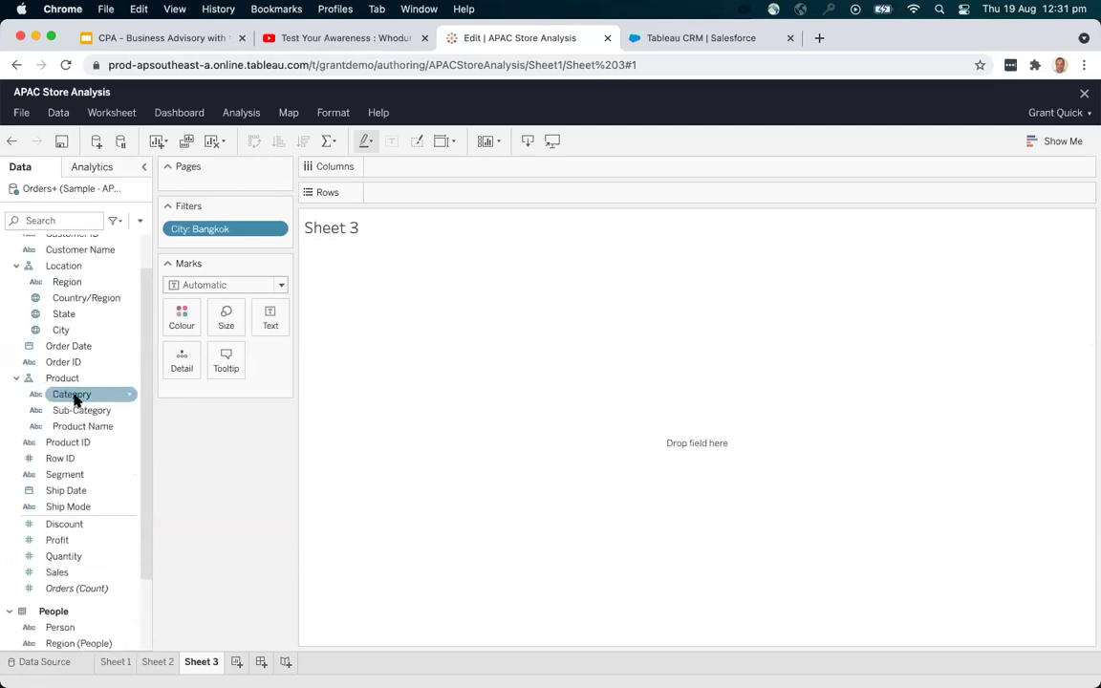
{"action": "double_click", "coordinate": [74, 396]}
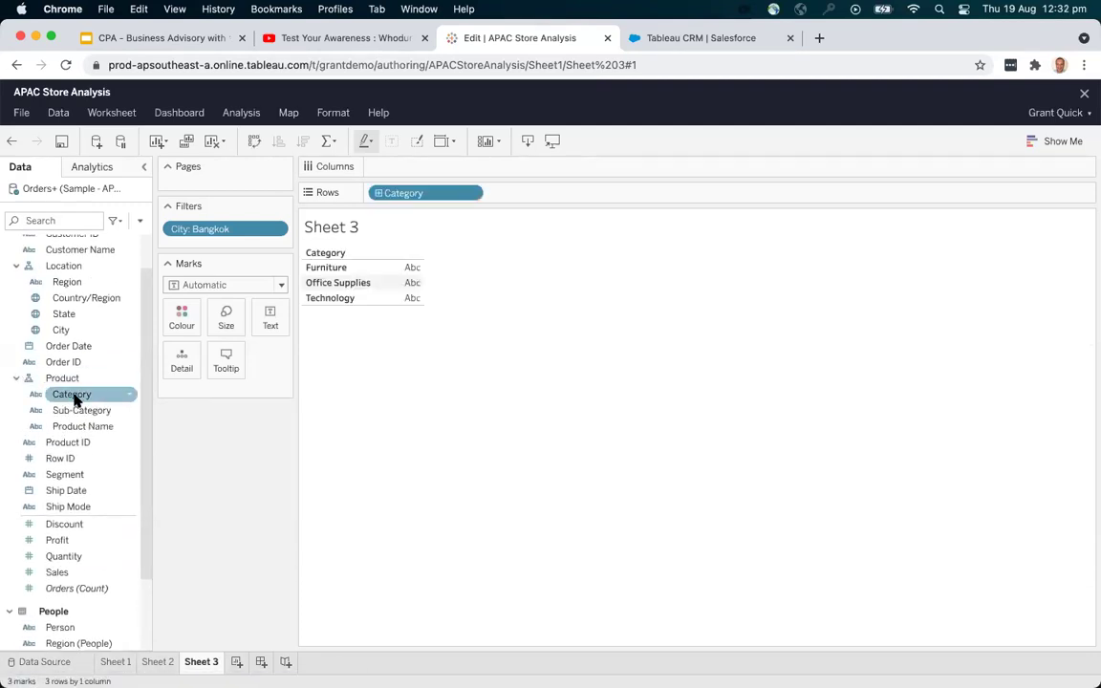
{"action": "scroll", "coordinate": [83, 469], "scroll_direction": "down", "scroll_amount": 4}
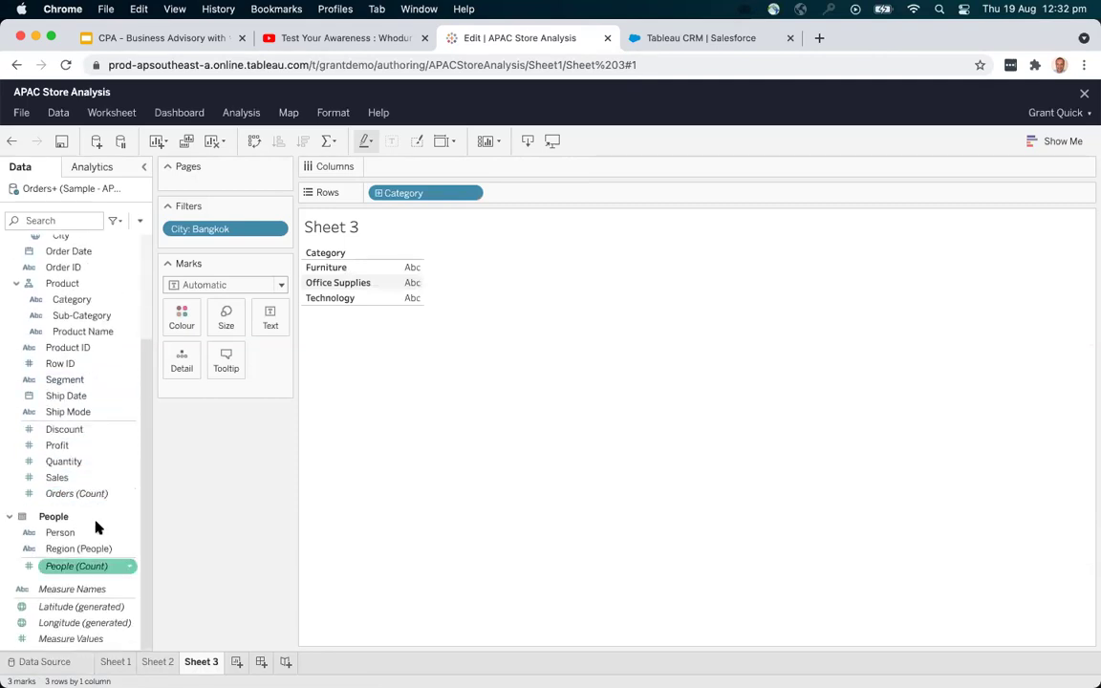
{"action": "double_click", "coordinate": [65, 450]}
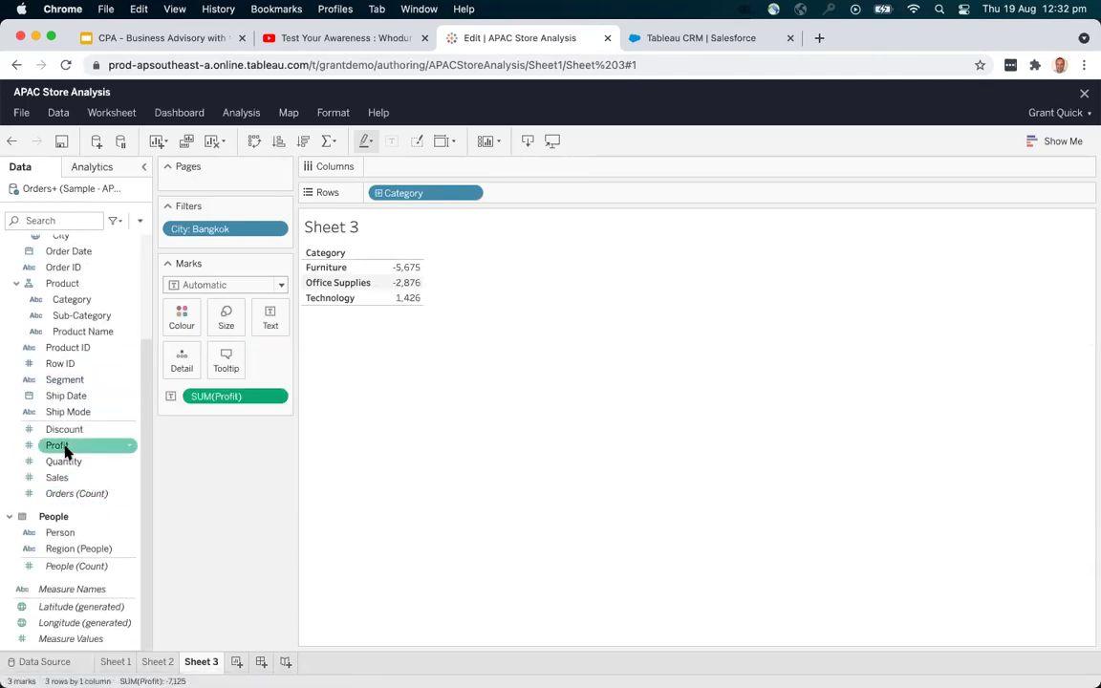
Convert the category Profit table to a horizontal bar chart.
{"action": "left_click", "coordinate": [1063, 141]}
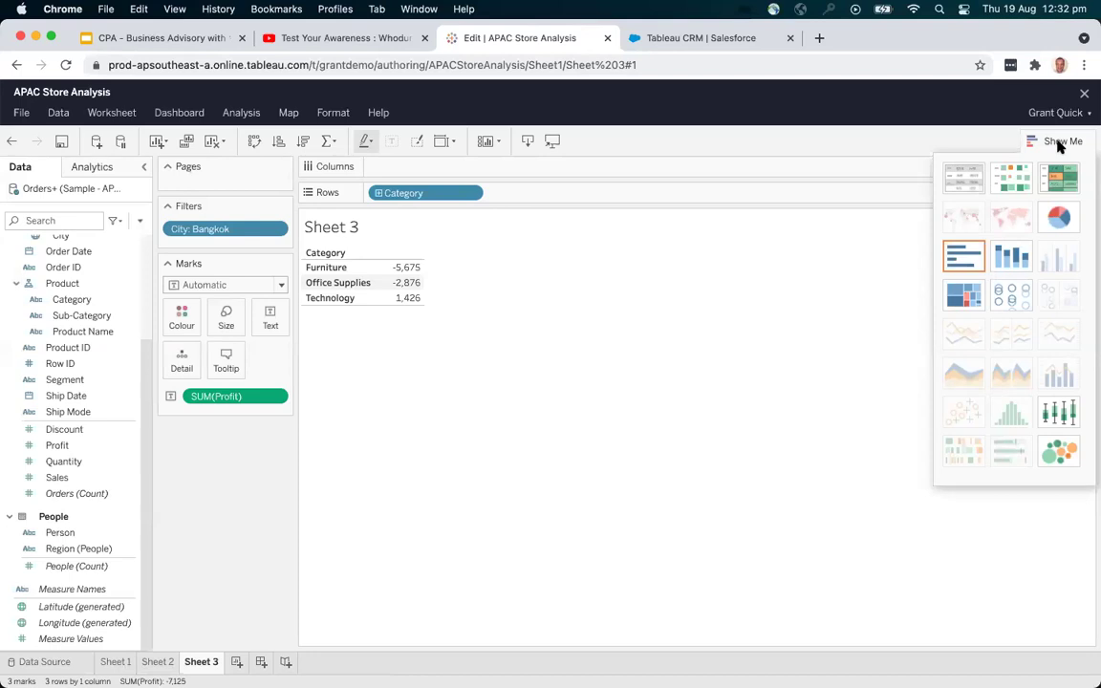
{"action": "left_click", "coordinate": [960, 261]}
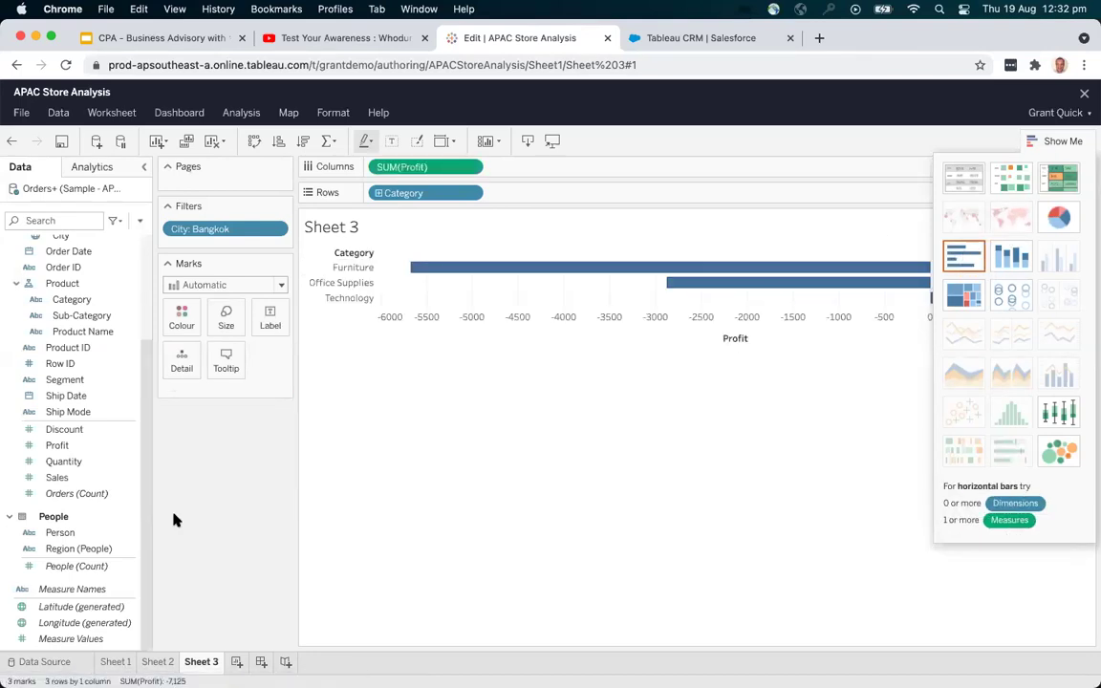
{"action": "left_click", "coordinate": [1047, 141]}
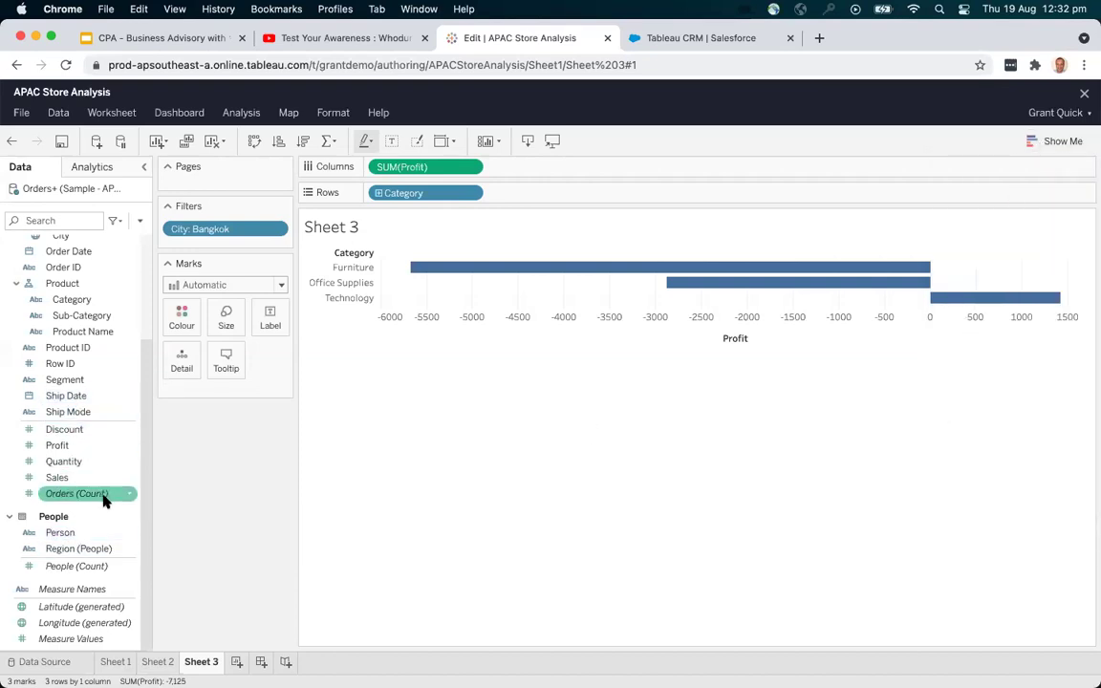
Colour the bars by Profit and drill the Category rows down to Sub-Category.
{"action": "left_click_drag", "start_coordinate": [81, 450], "coordinate": [183, 319]}
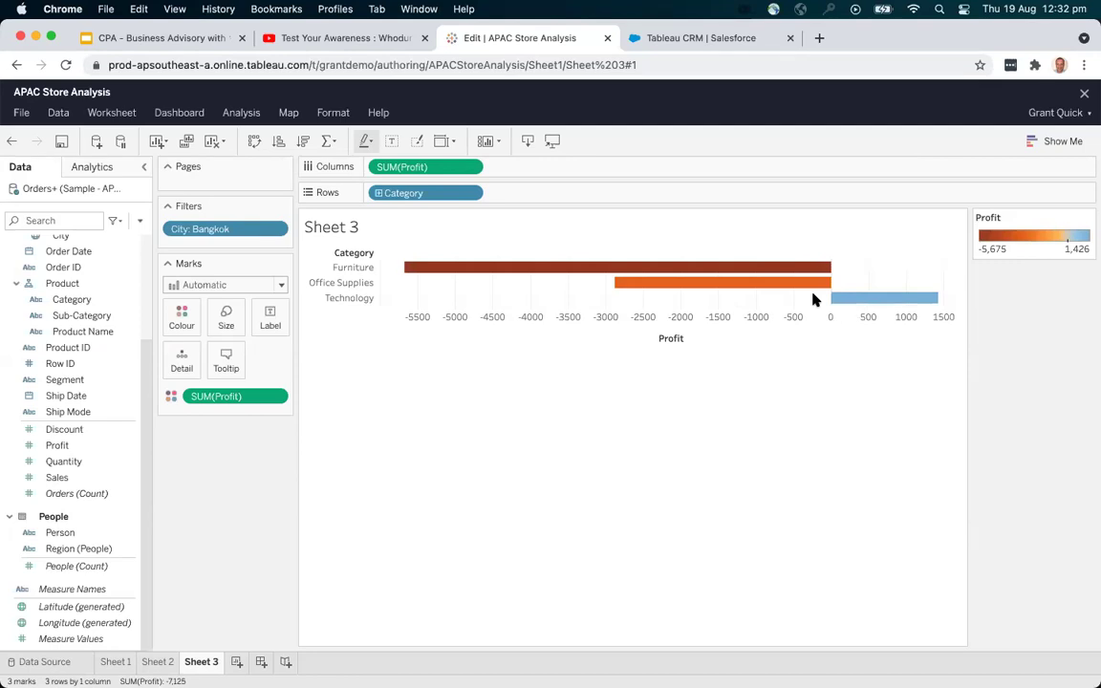
{"action": "mouse_move", "coordinate": [811, 289]}
{"action": "left_click", "coordinate": [379, 195]}
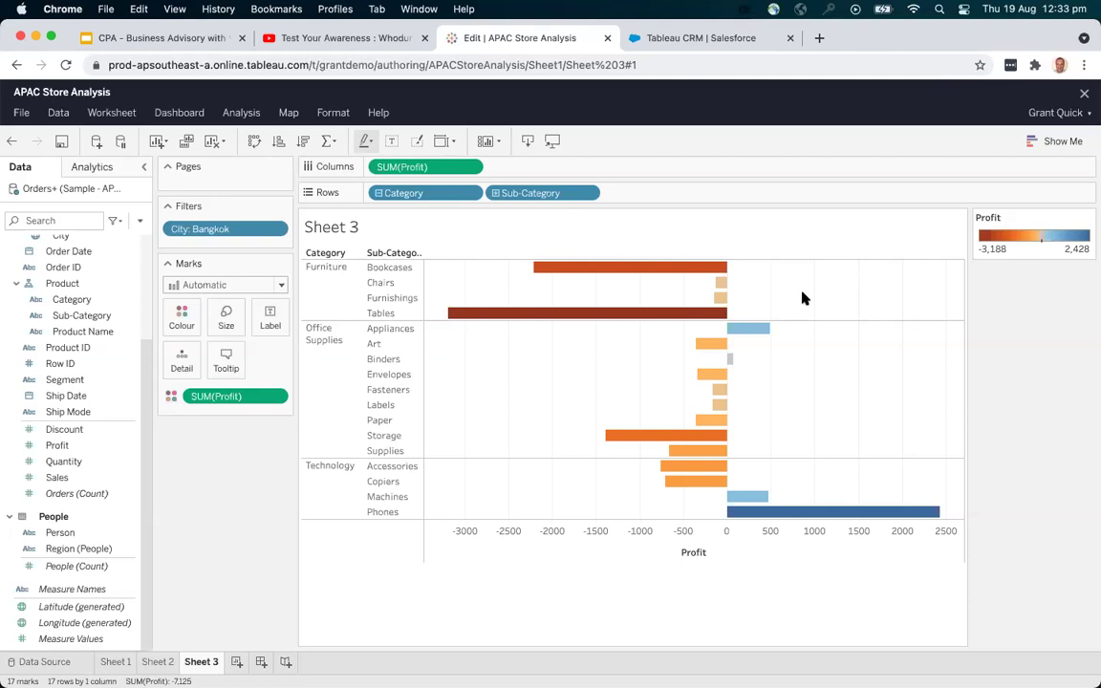
Expand Sub-Category to review the profit by Product Name, and collapse the rows back to Sub-Category level.
{"action": "left_click", "coordinate": [496, 194]}
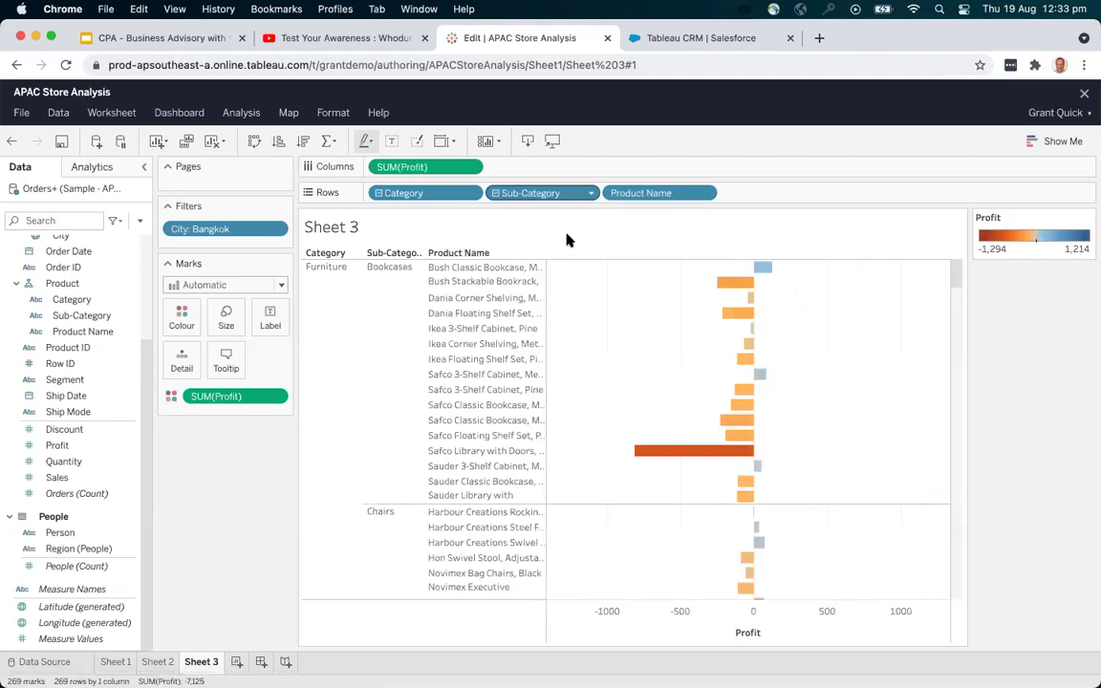
{"action": "scroll", "coordinate": [680, 368], "scroll_direction": "down", "scroll_amount": 10}
{"action": "scroll", "coordinate": [696, 372], "scroll_direction": "down", "scroll_amount": 5}
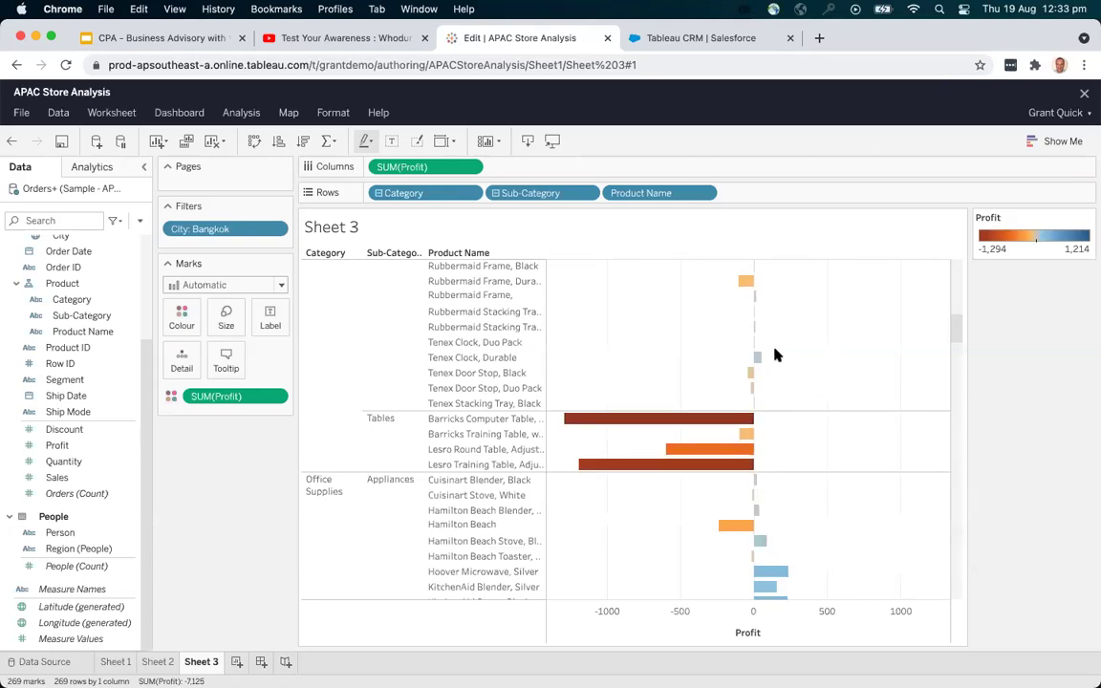
{"action": "left_click", "coordinate": [496, 194]}
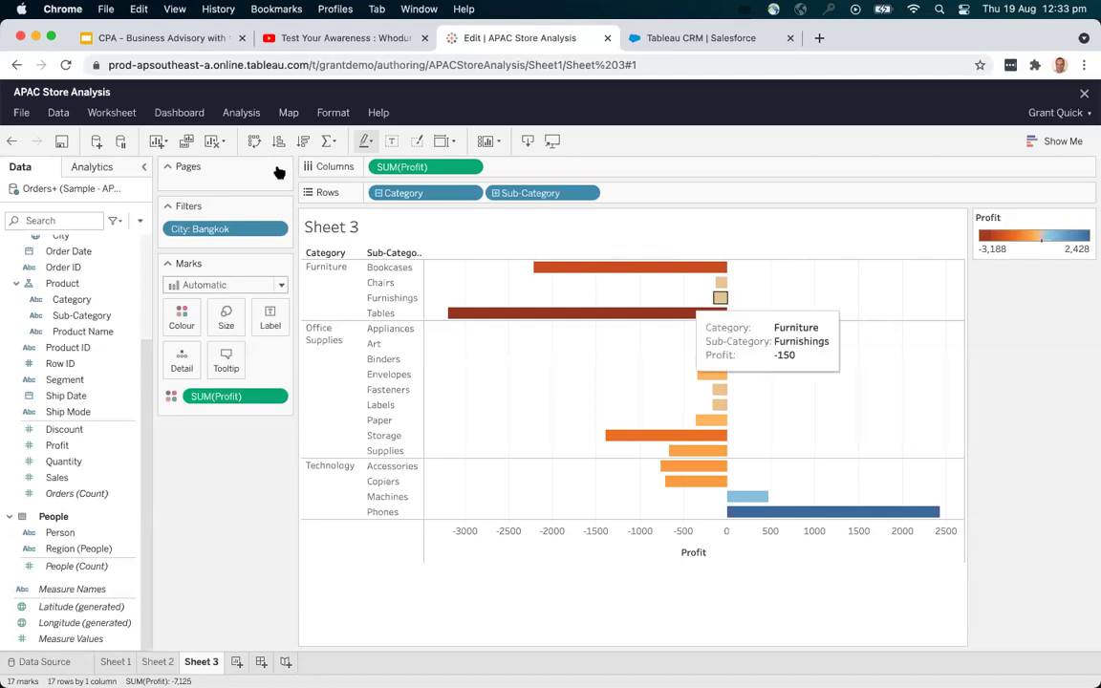
Show the City filter on the Sheet 3 profit chart, include all cities, and inspect the Furniture Tables bar.
{"action": "right_click", "coordinate": [238, 229]}
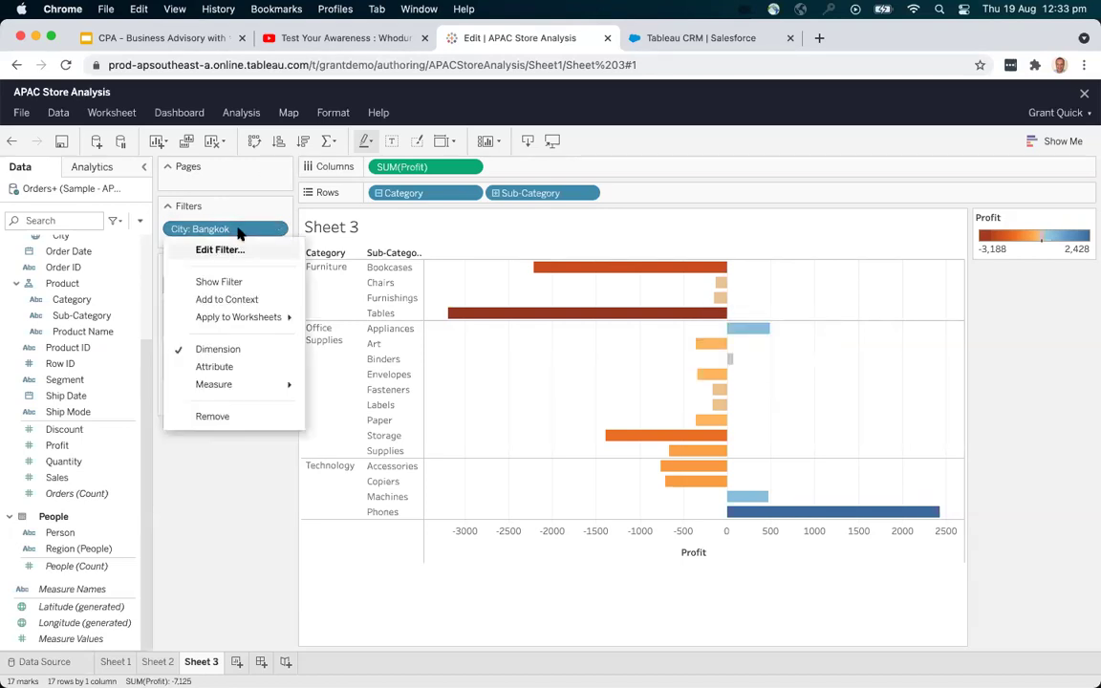
{"action": "left_click", "coordinate": [234, 282]}
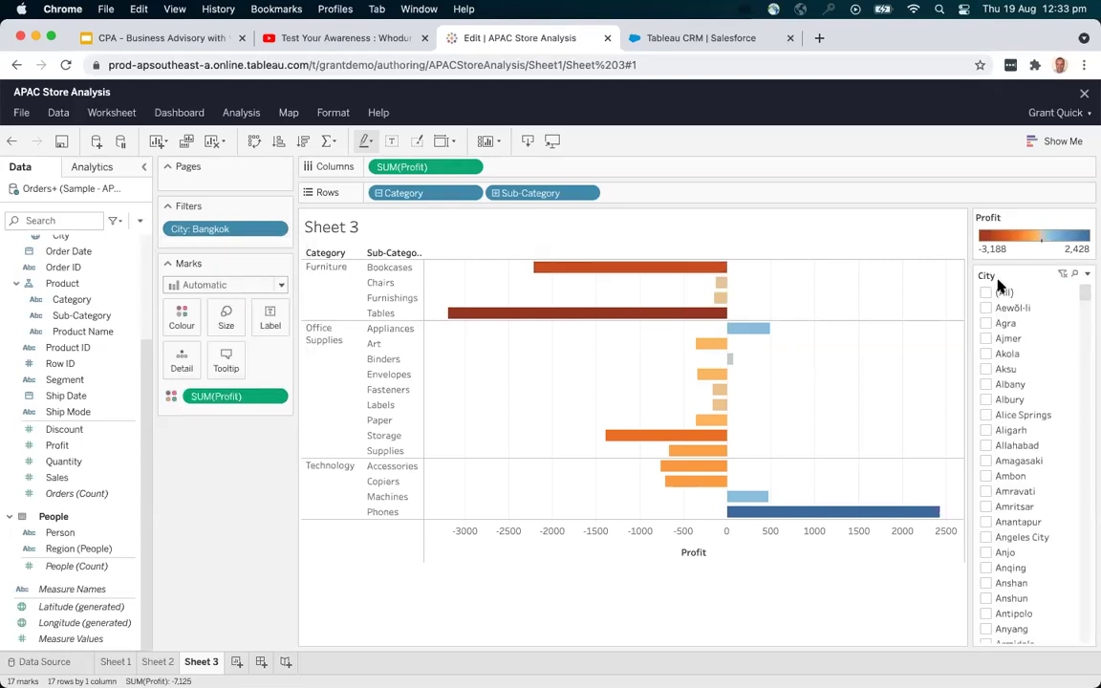
{"action": "left_click", "coordinate": [989, 296]}
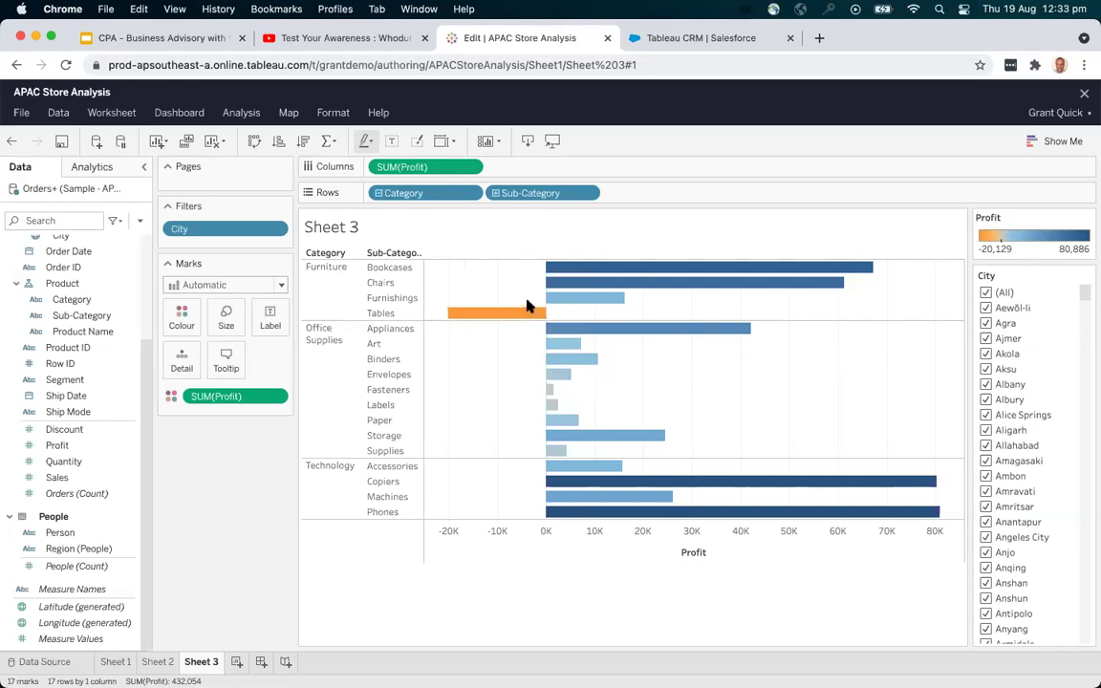
{"action": "mouse_move", "coordinate": [524, 315]}
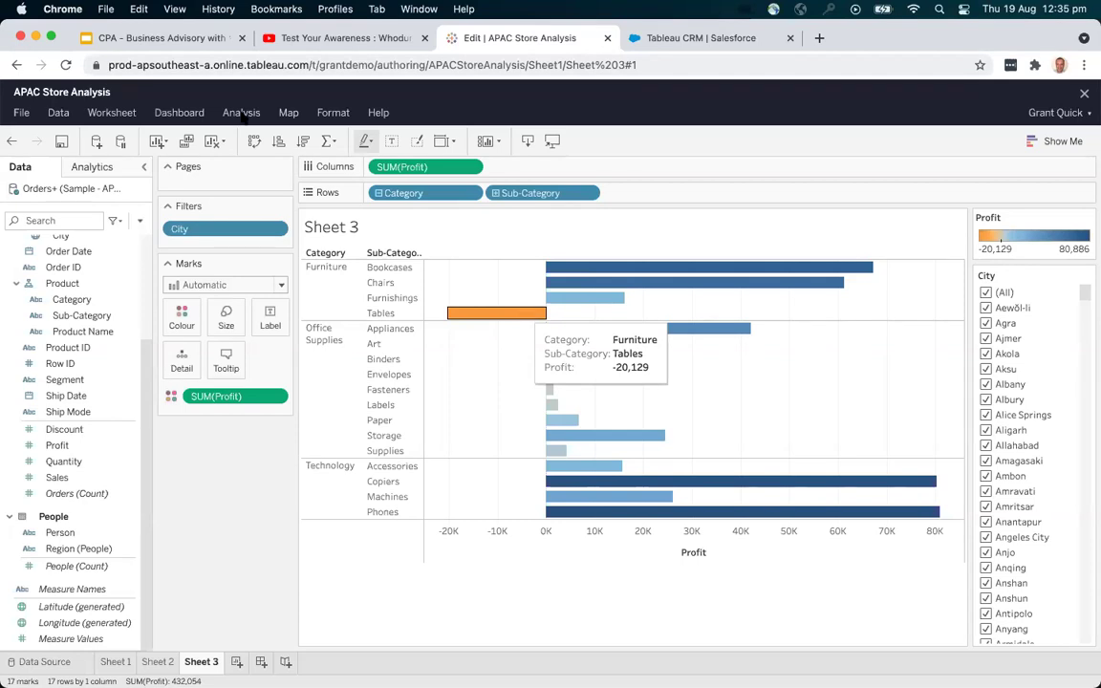
Switch to the Google Slides presentation and advance from the Explorative Analytics demo slide to the Scenario 3 slide.
{"action": "left_click", "coordinate": [176, 39]}
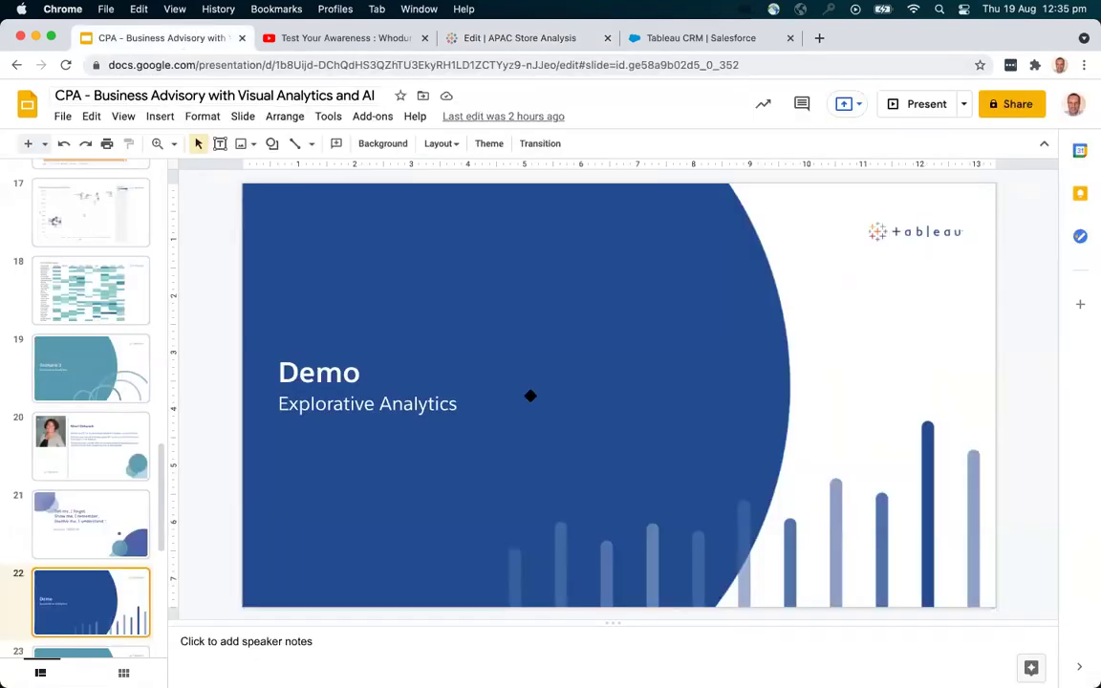
{"action": "left_click", "coordinate": [362, 408]}
{"action": "left_click", "coordinate": [807, 504]}
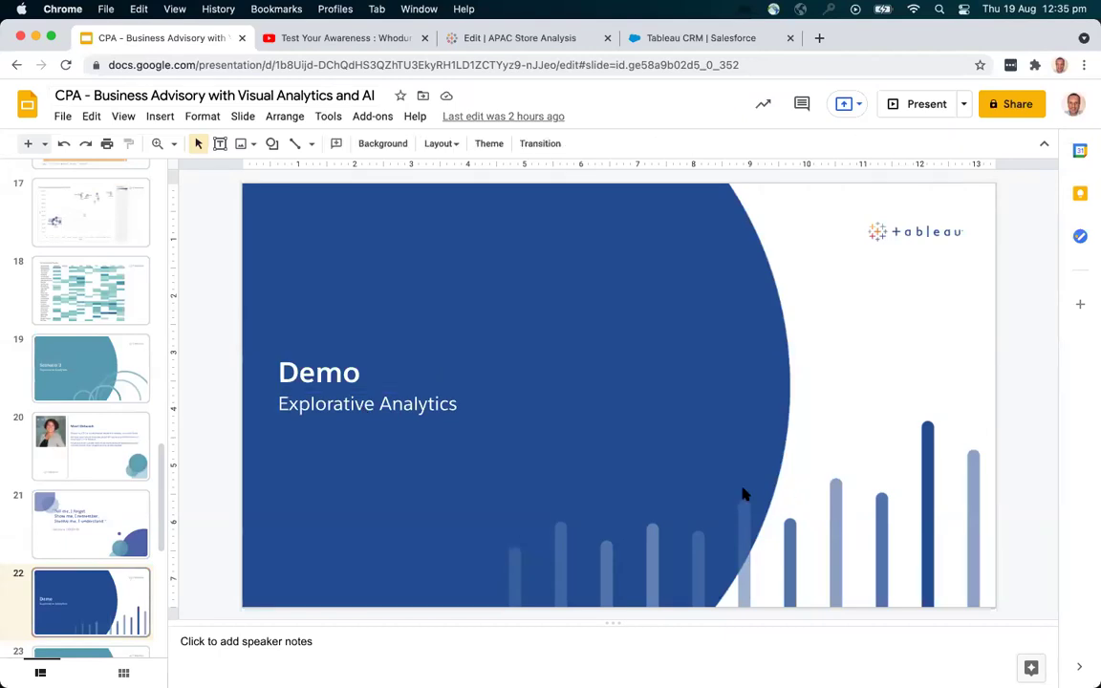
{"action": "key", "text": "Down"}
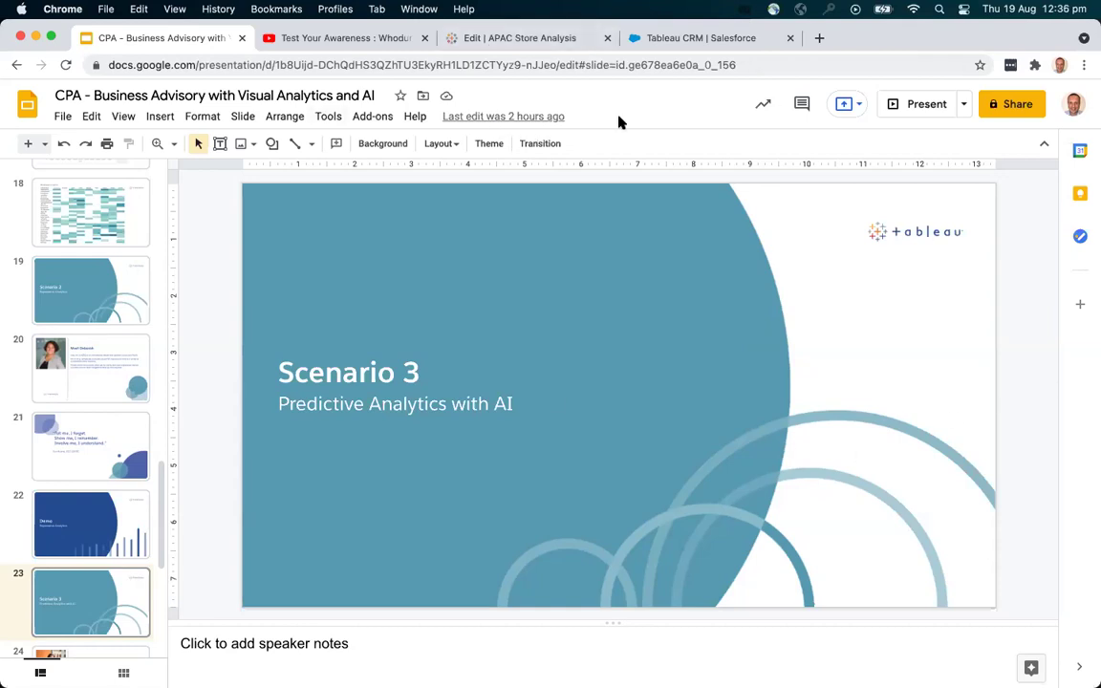
Switch to the APAC Store Analysis workbook, review its site, file and connector data source options, and return to the Google Slides presentation.
{"action": "left_click_drag", "start_coordinate": [915, 43], "coordinate": [863, 39]}
{"action": "left_click", "coordinate": [568, 83]}
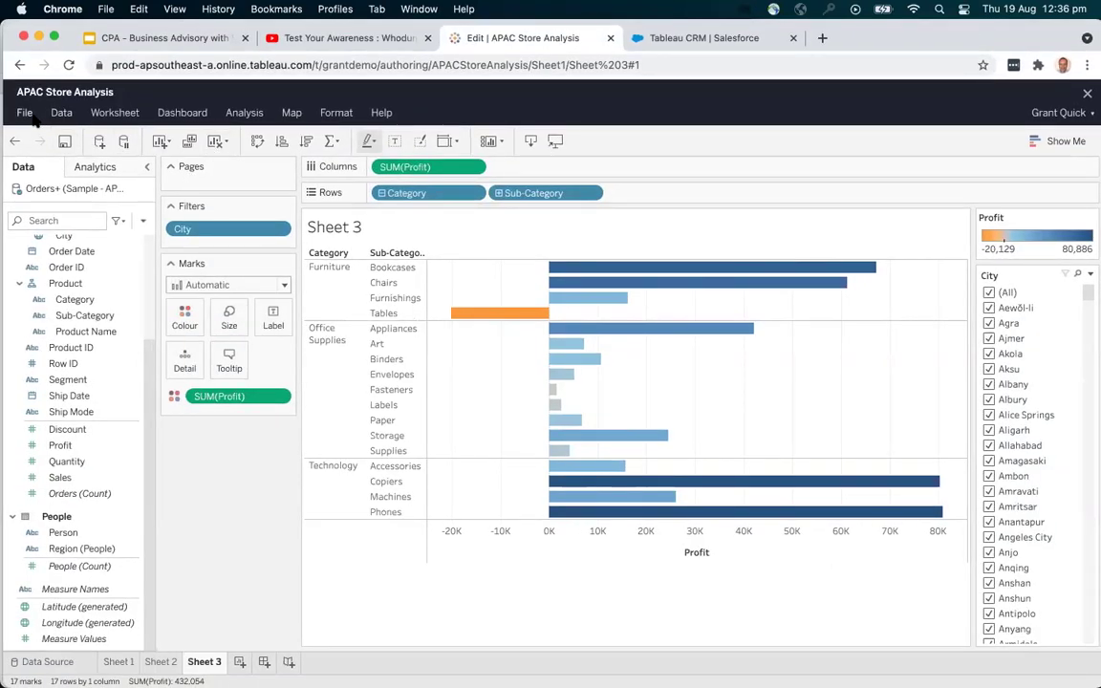
{"action": "left_click", "coordinate": [100, 142]}
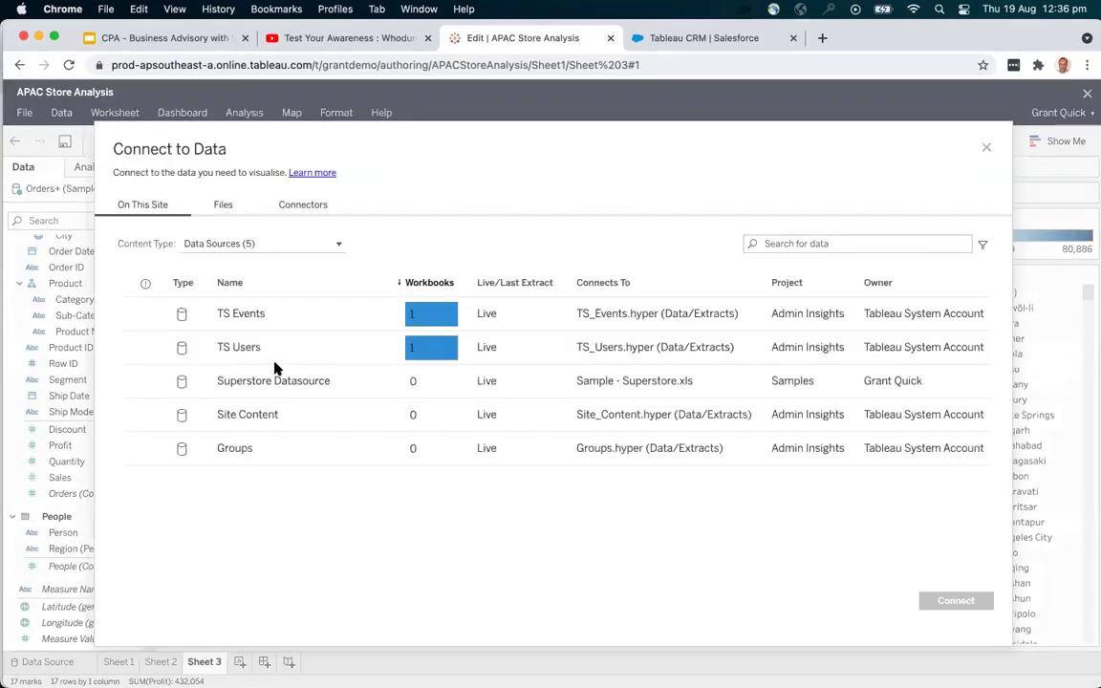
{"action": "left_click", "coordinate": [303, 204]}
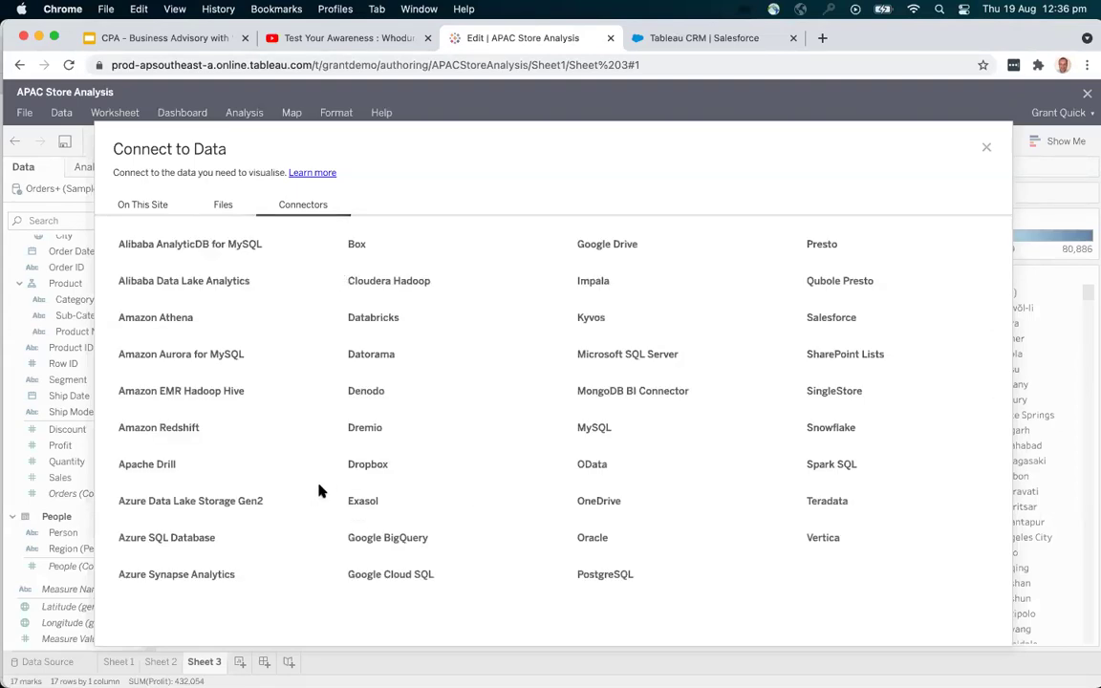
{"action": "left_click", "coordinate": [225, 202]}
{"action": "left_click", "coordinate": [314, 211]}
{"action": "left_click", "coordinate": [987, 150]}
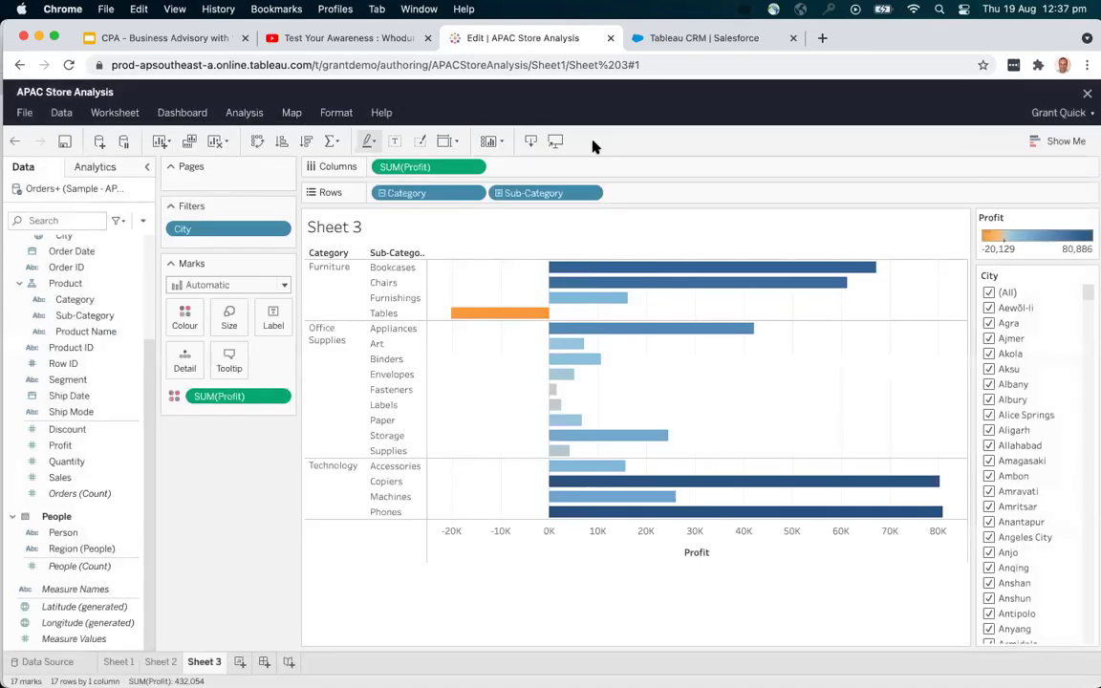
{"action": "left_click", "coordinate": [179, 38]}
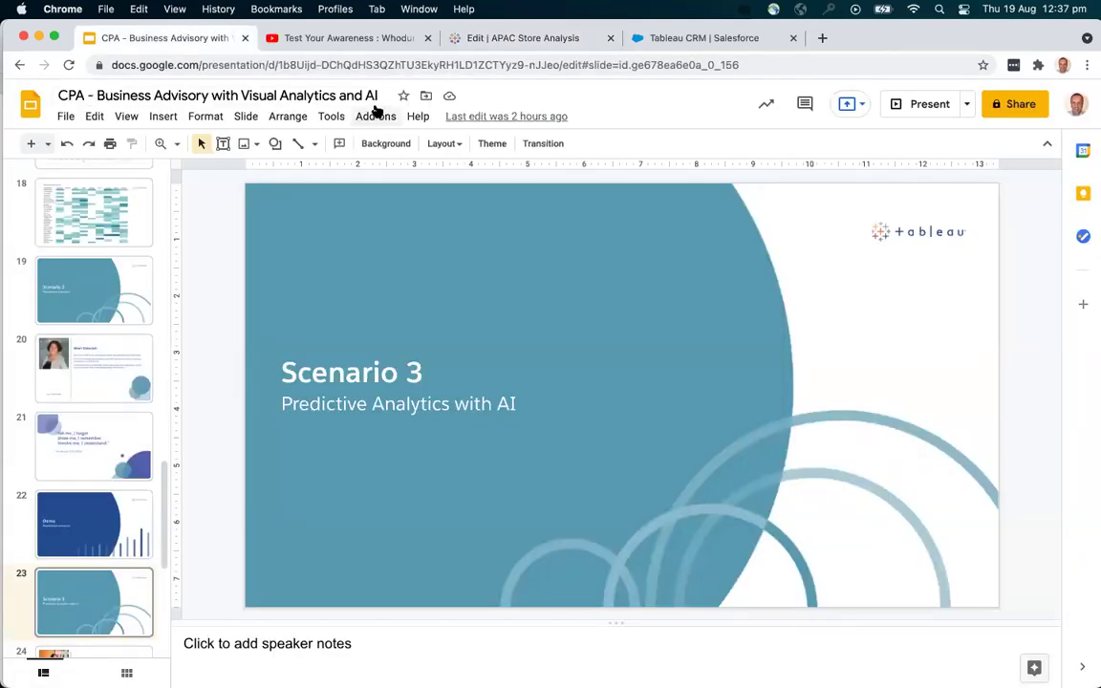
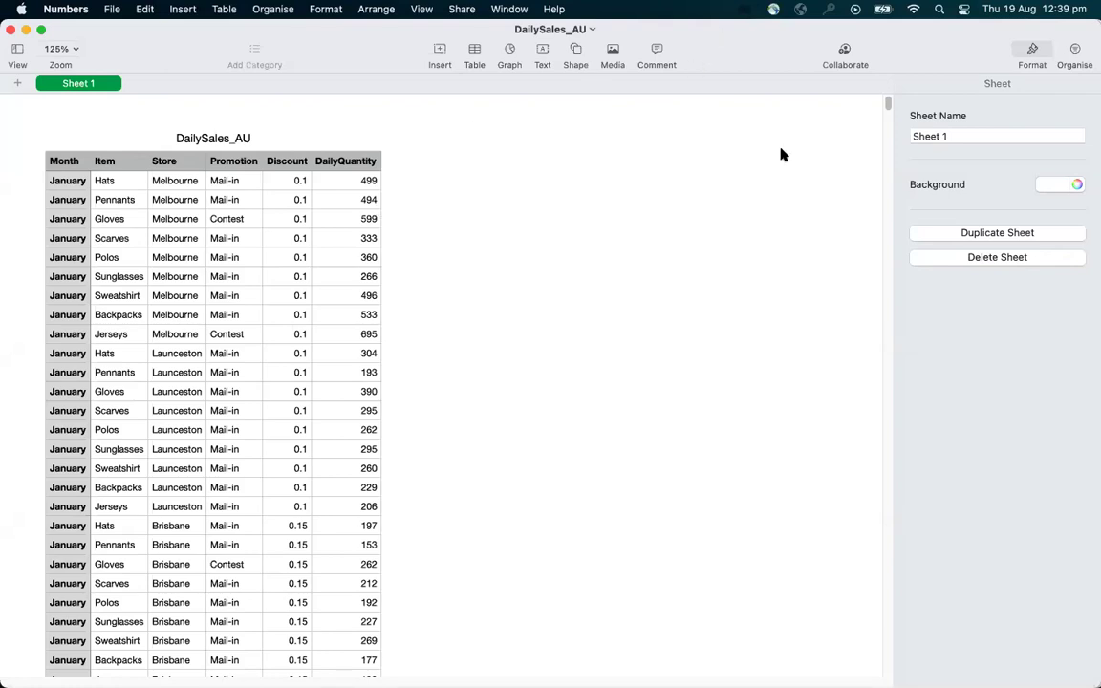
Minimise the DailySales_AU spreadsheet and, in Tableau CRM, start a new story from the DailySales_AU dataset.
{"action": "key", "text": "super+m"}
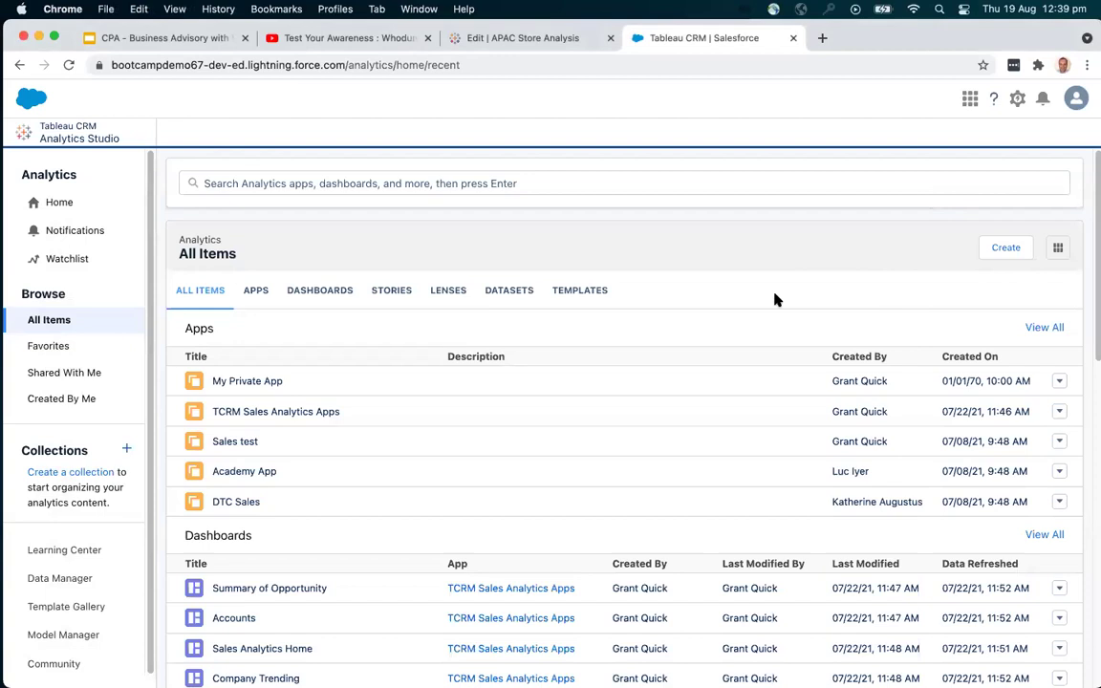
{"action": "left_click", "coordinate": [1004, 248]}
{"action": "left_click", "coordinate": [989, 326]}
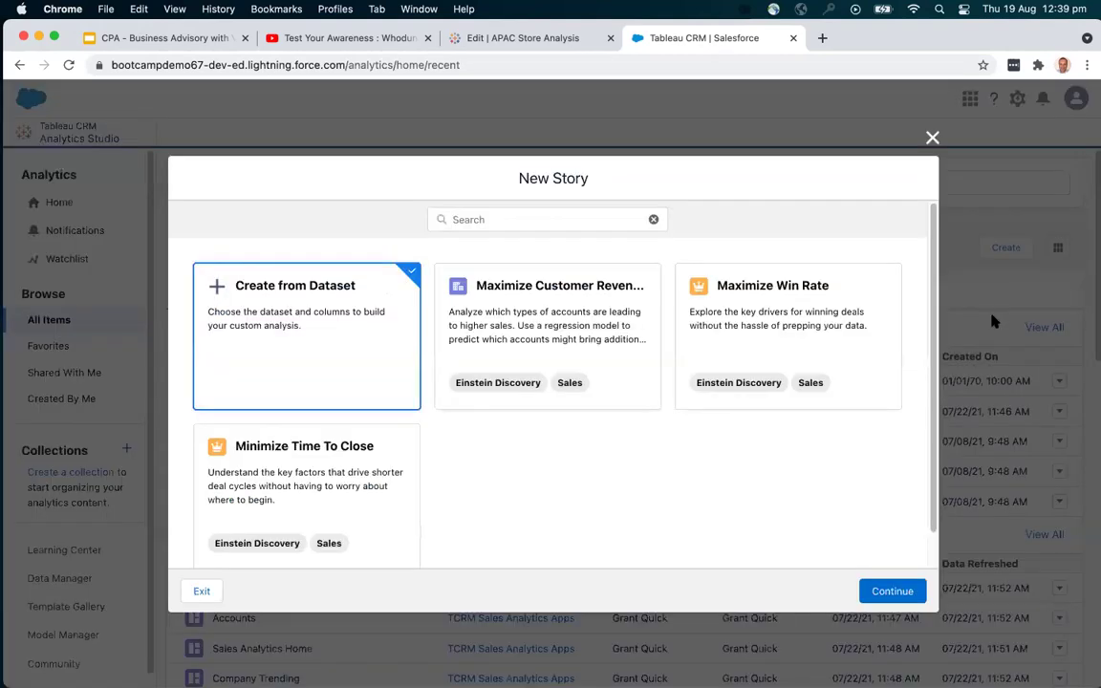
{"action": "left_click", "coordinate": [889, 592]}
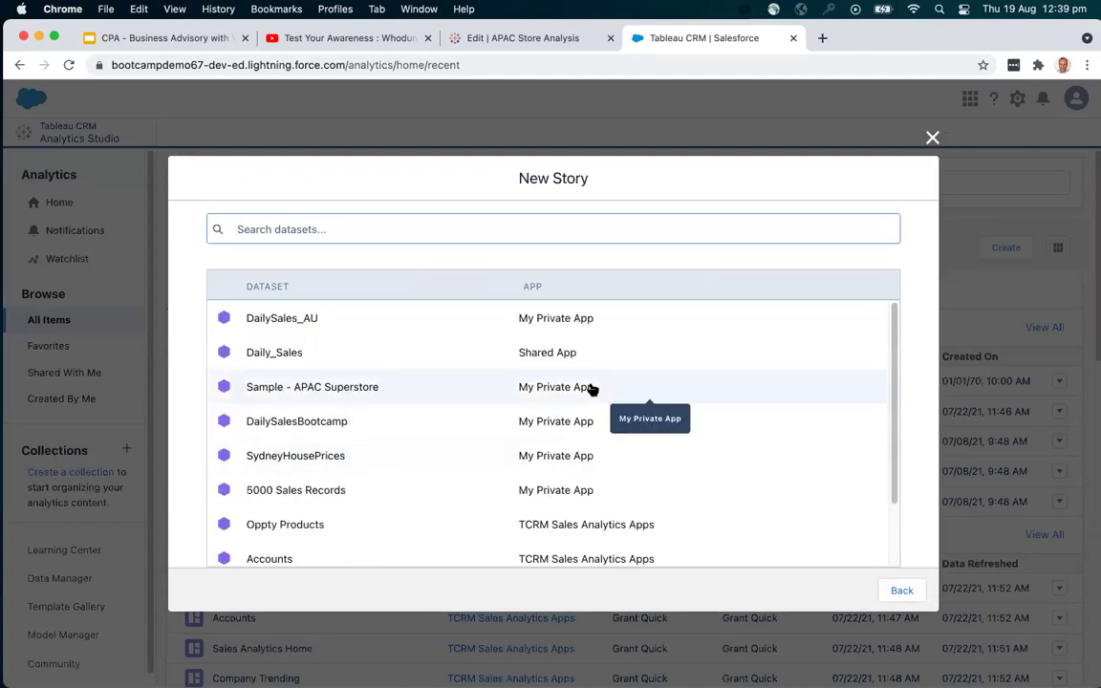
{"action": "left_click", "coordinate": [289, 325]}
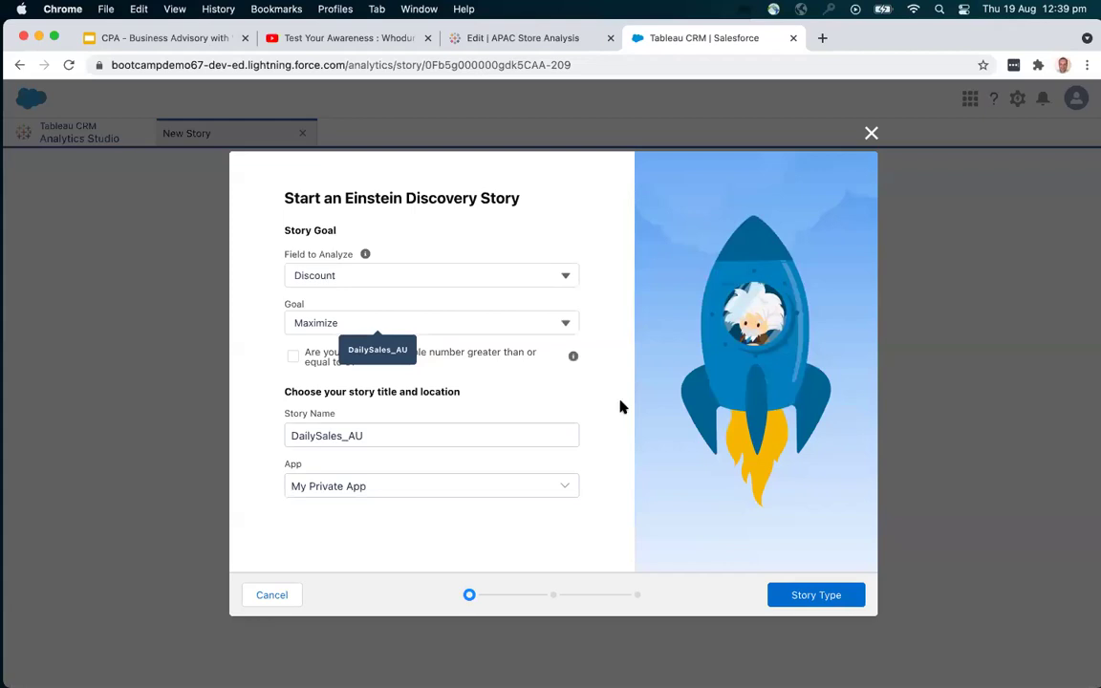
Create the story to maximize DailyQuantity, using the Insights & Predictions type and automated field selection.
{"action": "left_click", "coordinate": [572, 276]}
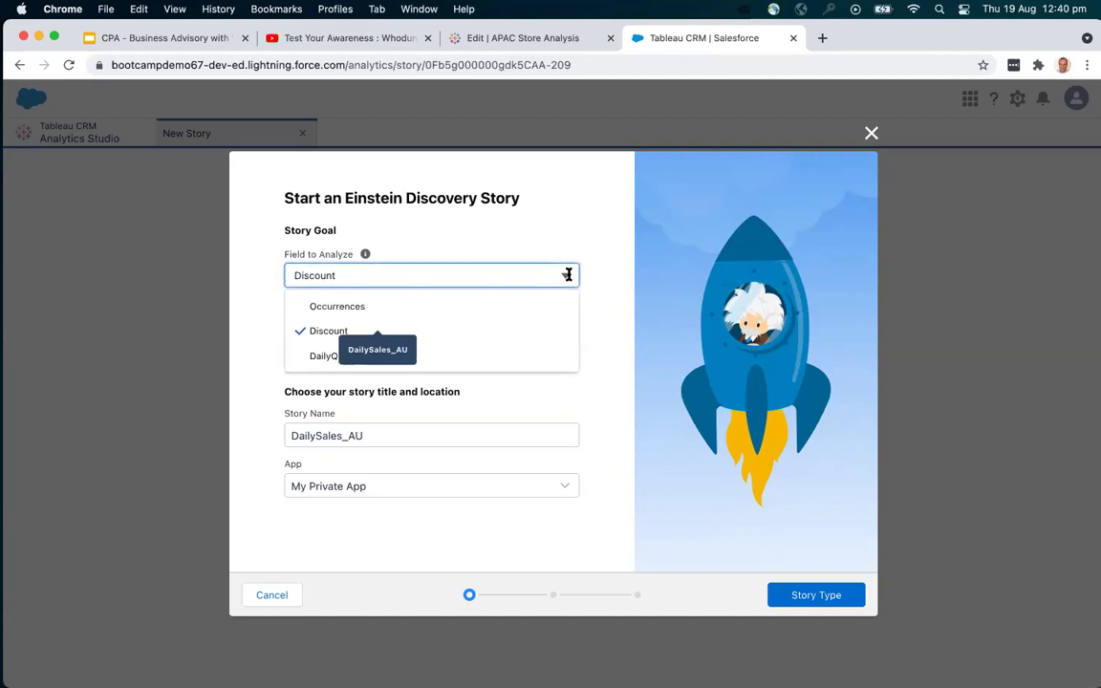
{"action": "left_click", "coordinate": [459, 363]}
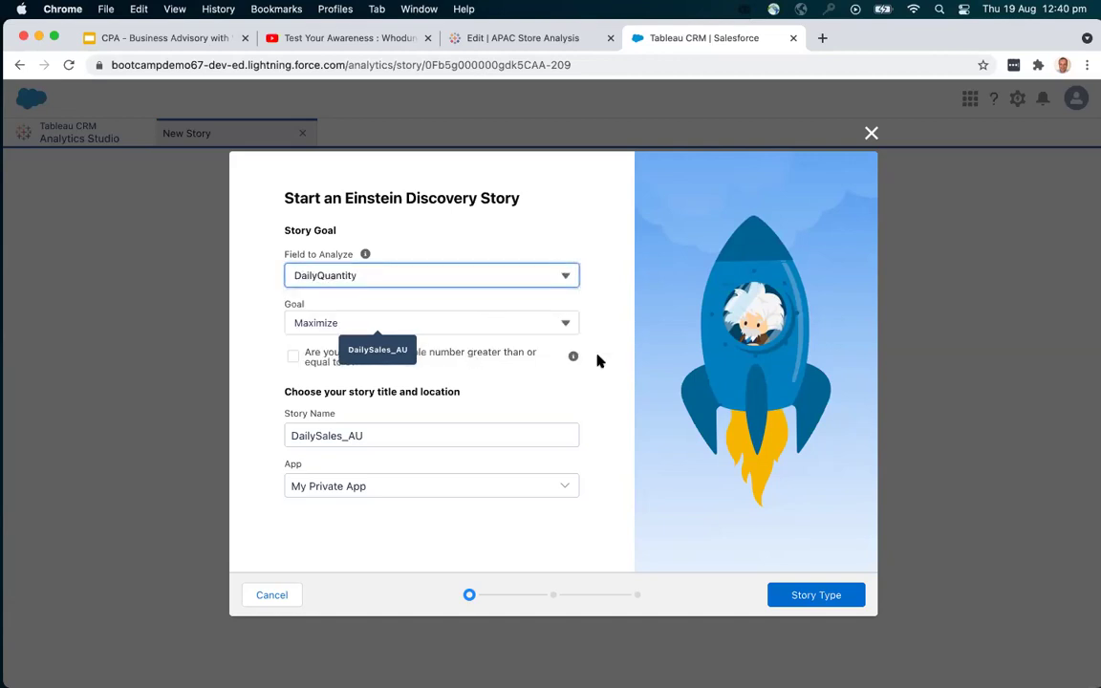
{"action": "left_click", "coordinate": [832, 595]}
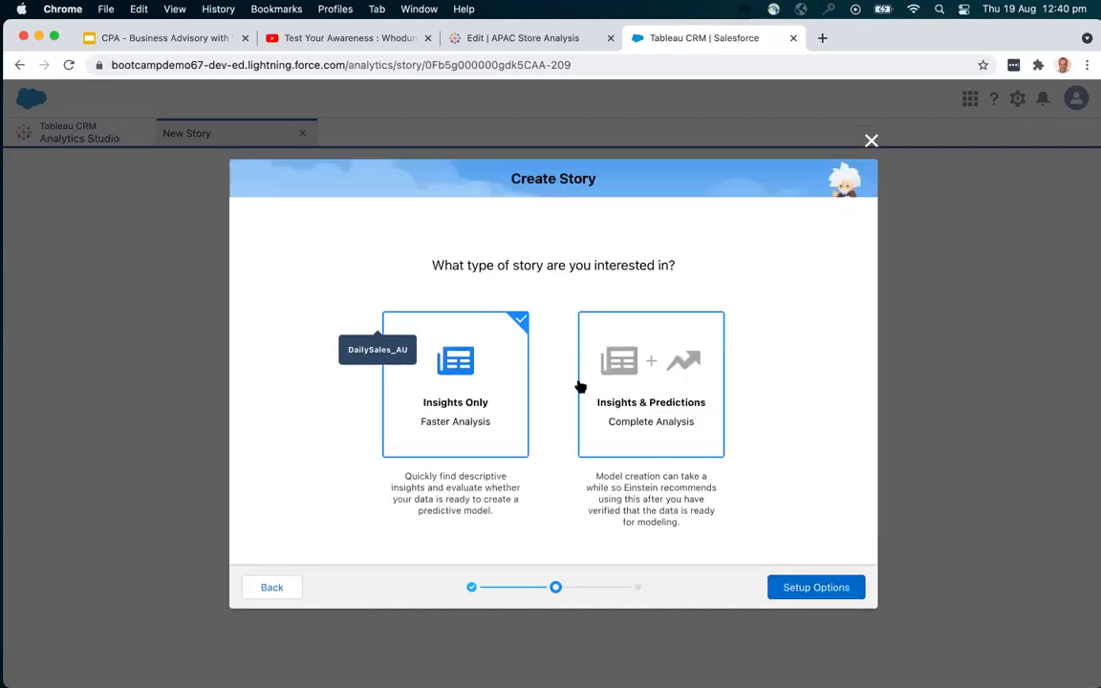
{"action": "left_click", "coordinate": [668, 381]}
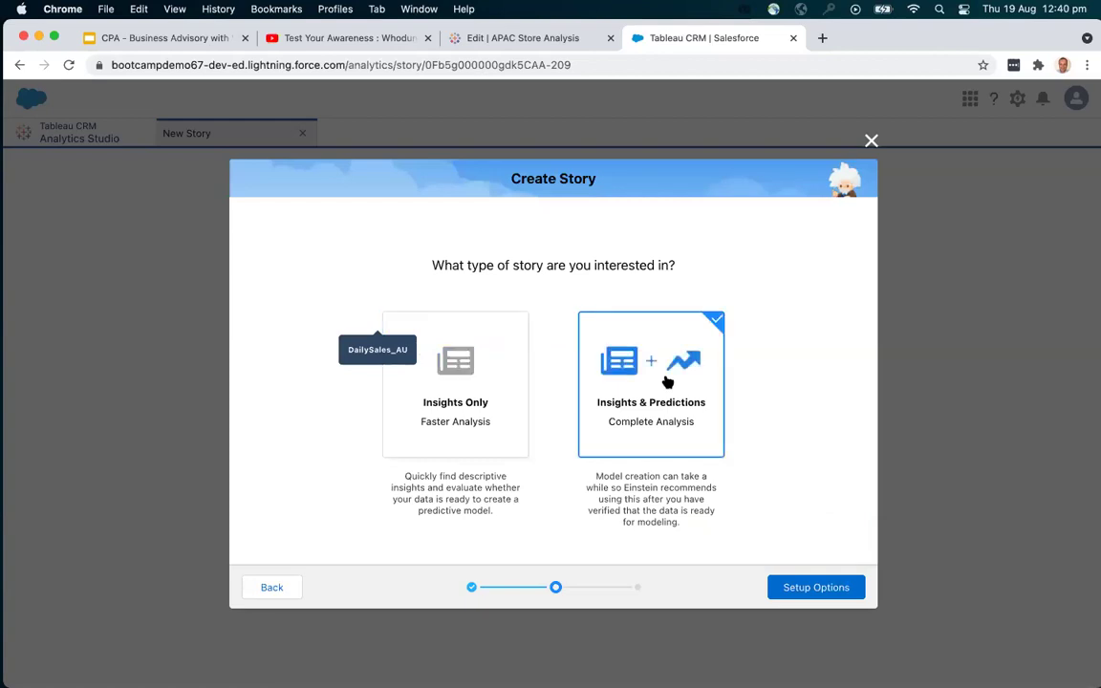
{"action": "left_click", "coordinate": [807, 589]}
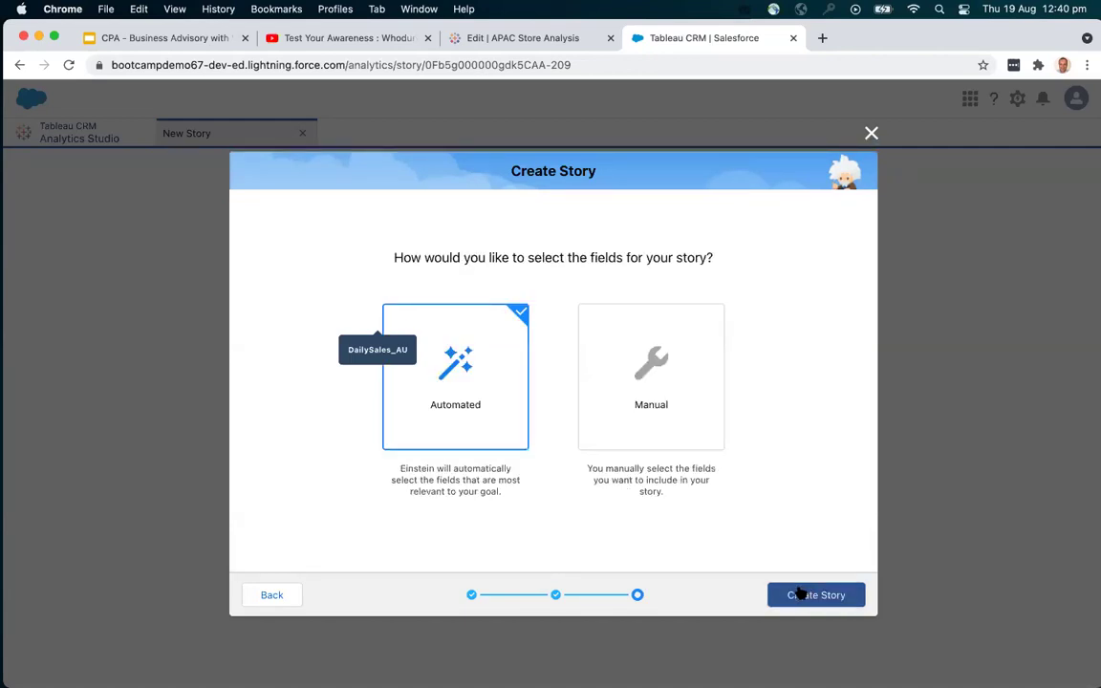
{"action": "left_click", "coordinate": [811, 597]}
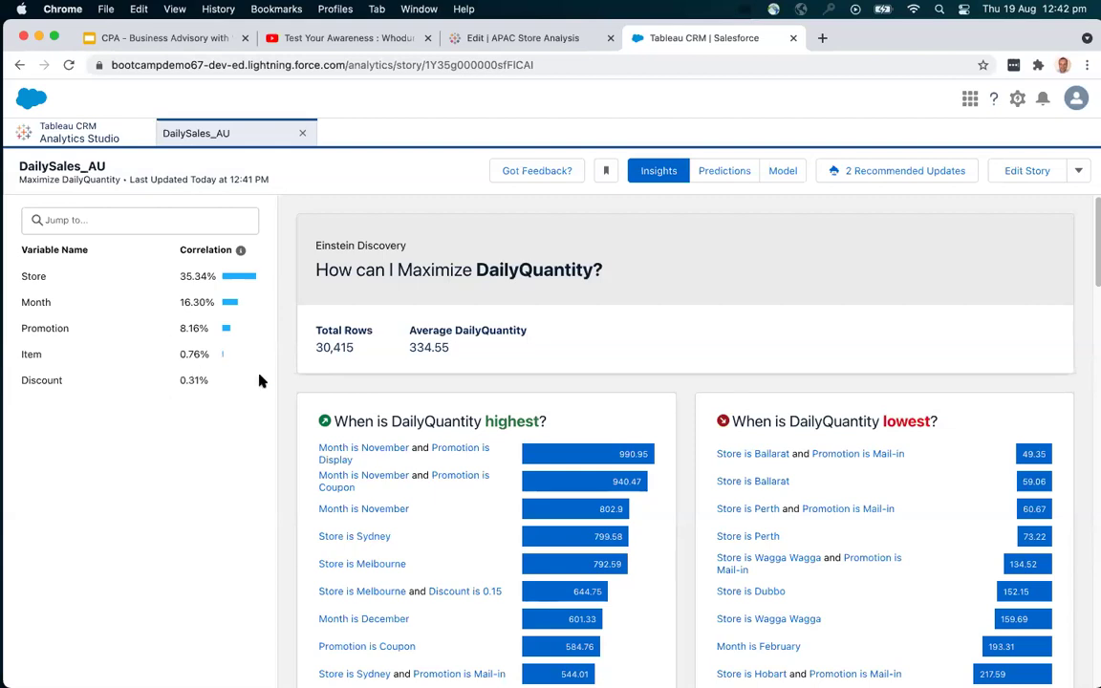
Examine the cases with the highest and lowest DailyQuantity and the DailyQuantity by Store insight.
{"action": "scroll", "coordinate": [629, 344], "scroll_direction": "down", "scroll_amount": 3}
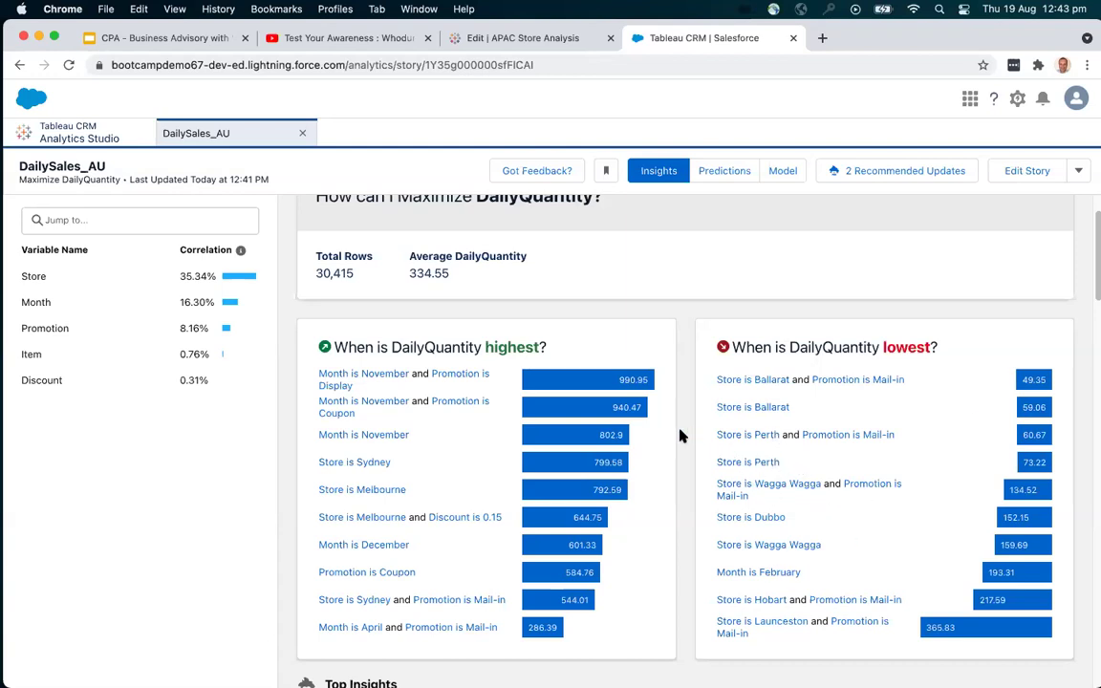
{"action": "scroll", "coordinate": [680, 435], "scroll_direction": "down", "scroll_amount": 8}
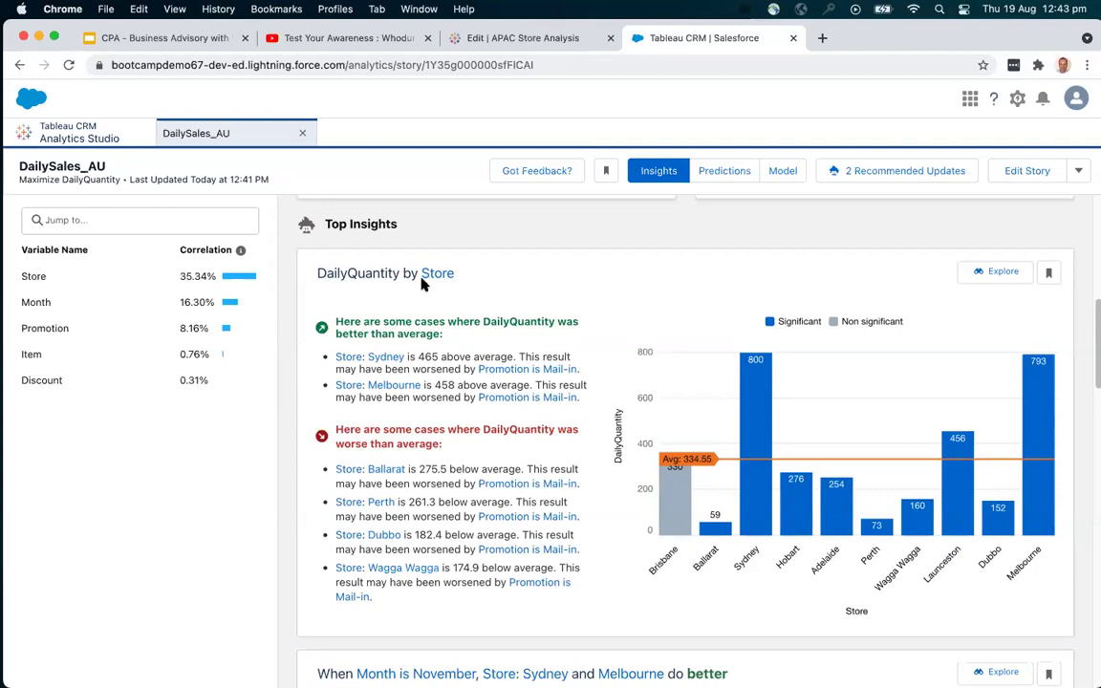
{"action": "scroll", "coordinate": [523, 284], "scroll_direction": "down", "scroll_amount": 1}
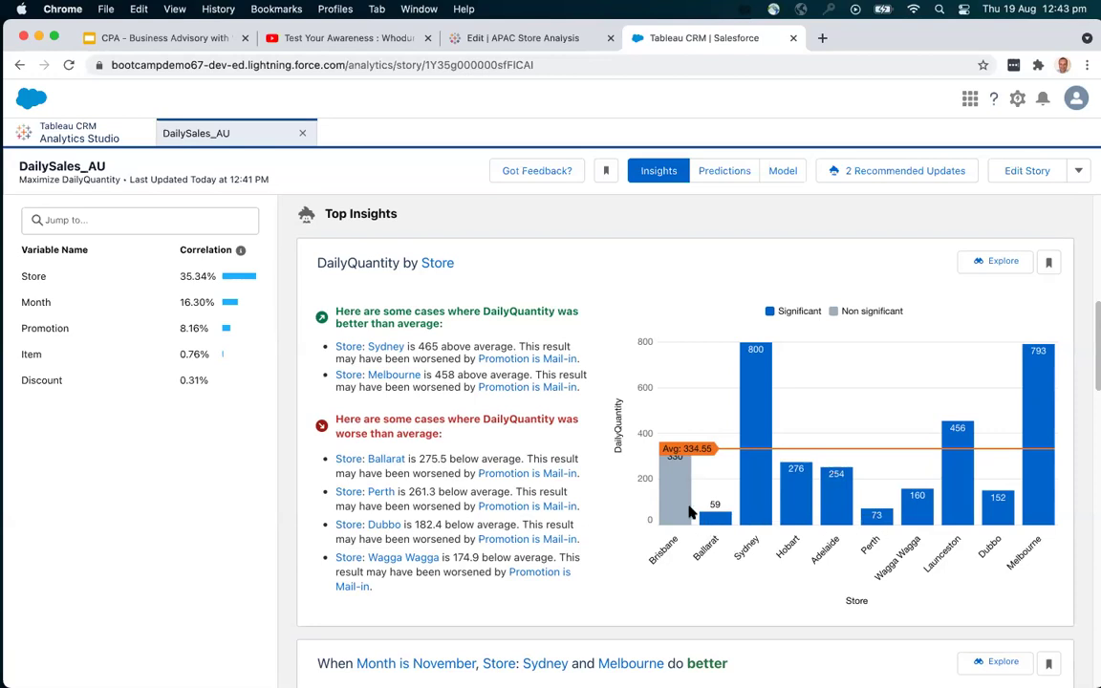
Examine how November and the Display and Mail-in promotions affect each store's DailyQuantity, and return to the story overview.
{"action": "scroll", "coordinate": [605, 480], "scroll_direction": "down", "scroll_amount": 5}
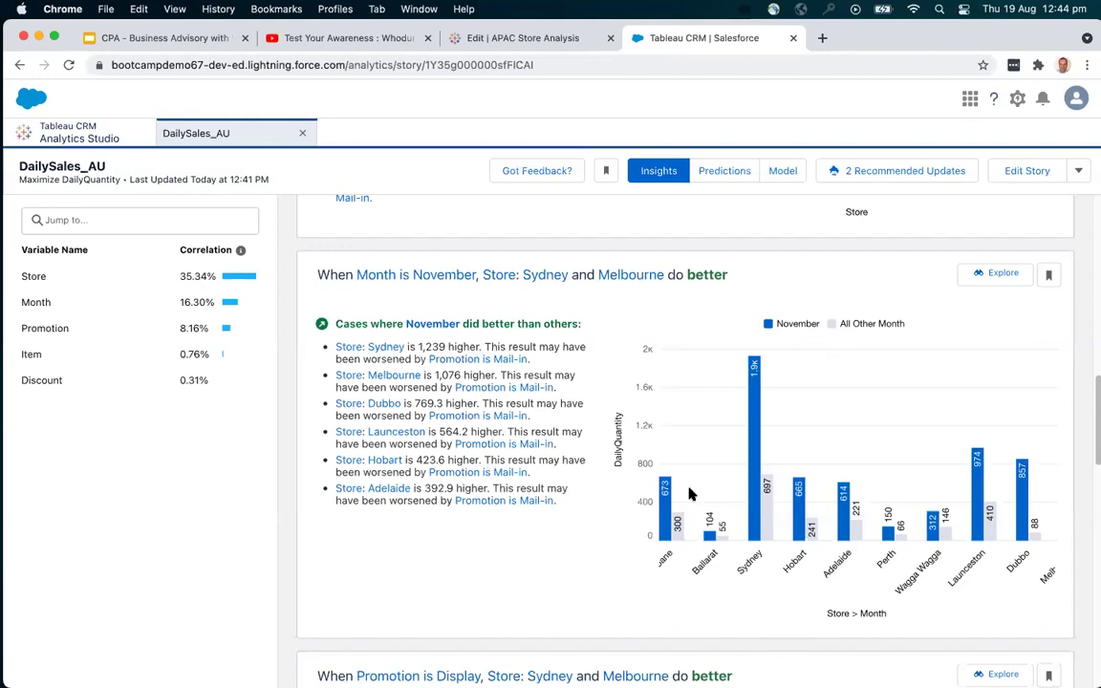
{"action": "mouse_move", "coordinate": [779, 631]}
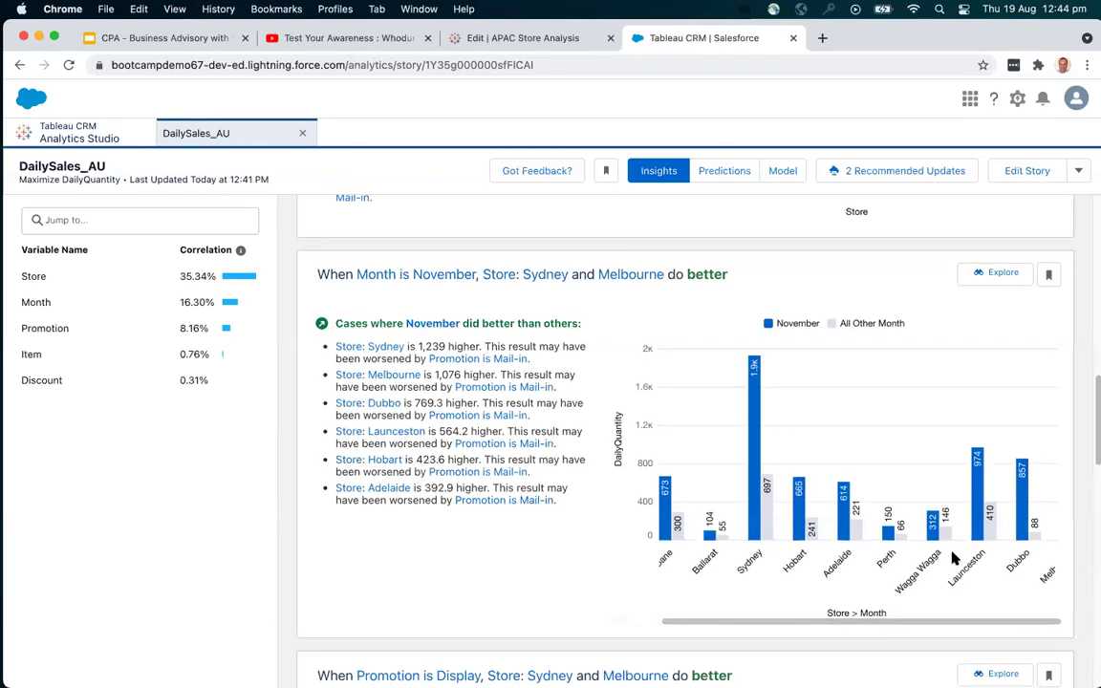
{"action": "scroll", "coordinate": [1023, 621], "scroll_direction": "right", "scroll_amount": 3}
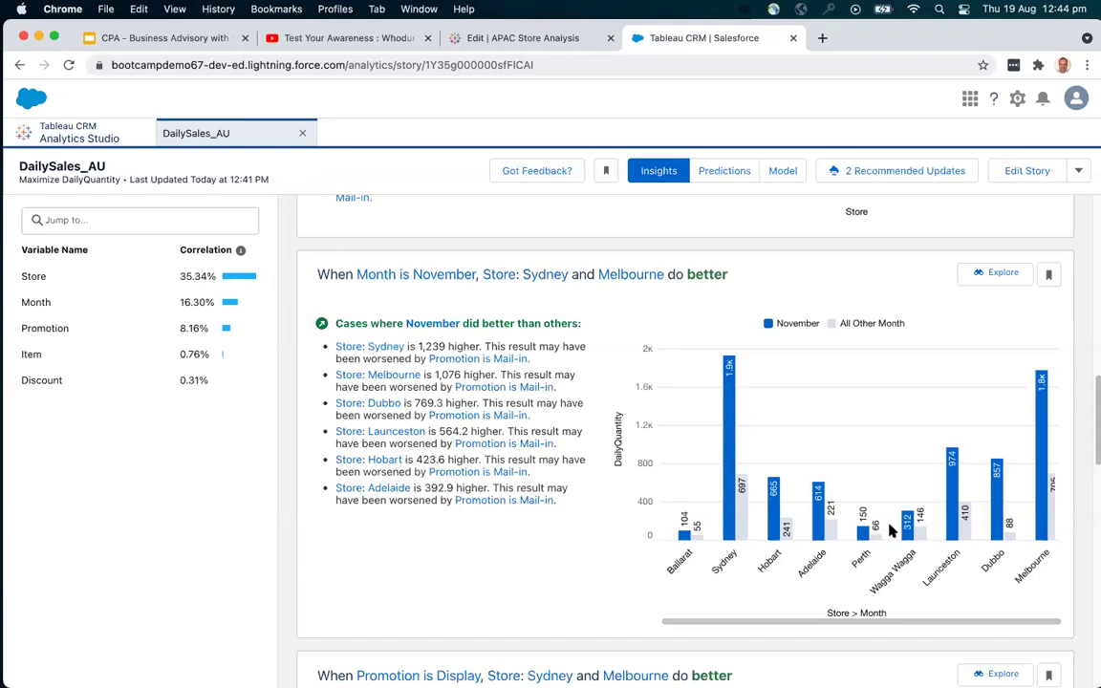
{"action": "mouse_move", "coordinate": [1042, 411]}
{"action": "scroll", "coordinate": [482, 451], "scroll_direction": "down", "scroll_amount": 4}
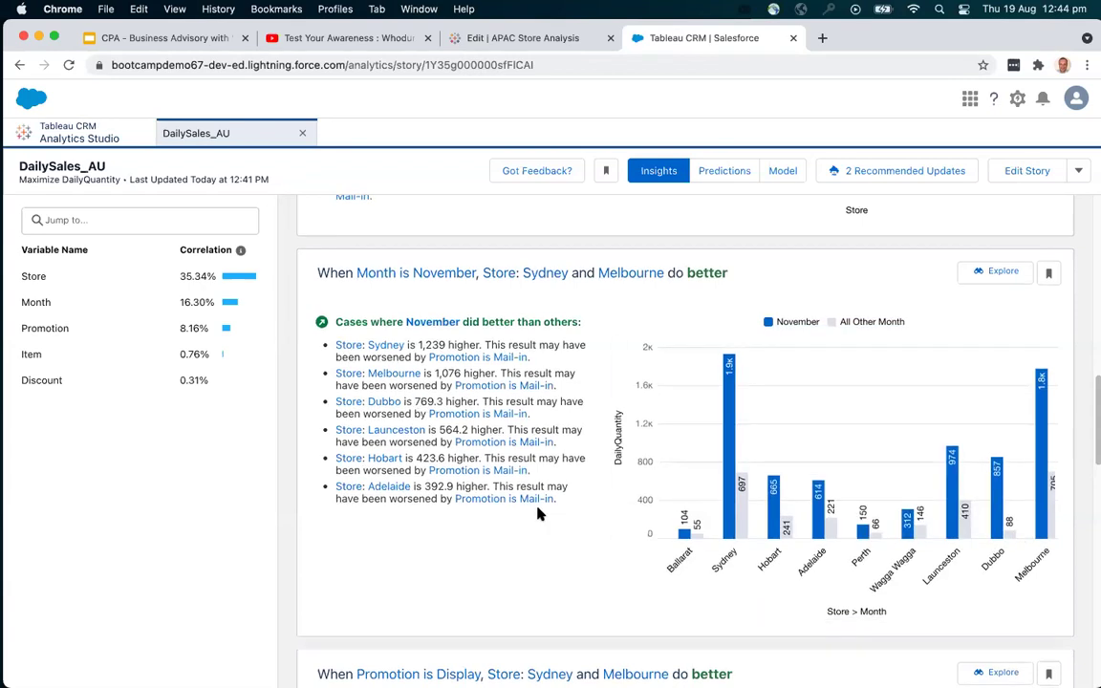
{"action": "scroll", "coordinate": [536, 506], "scroll_direction": "down", "scroll_amount": 5}
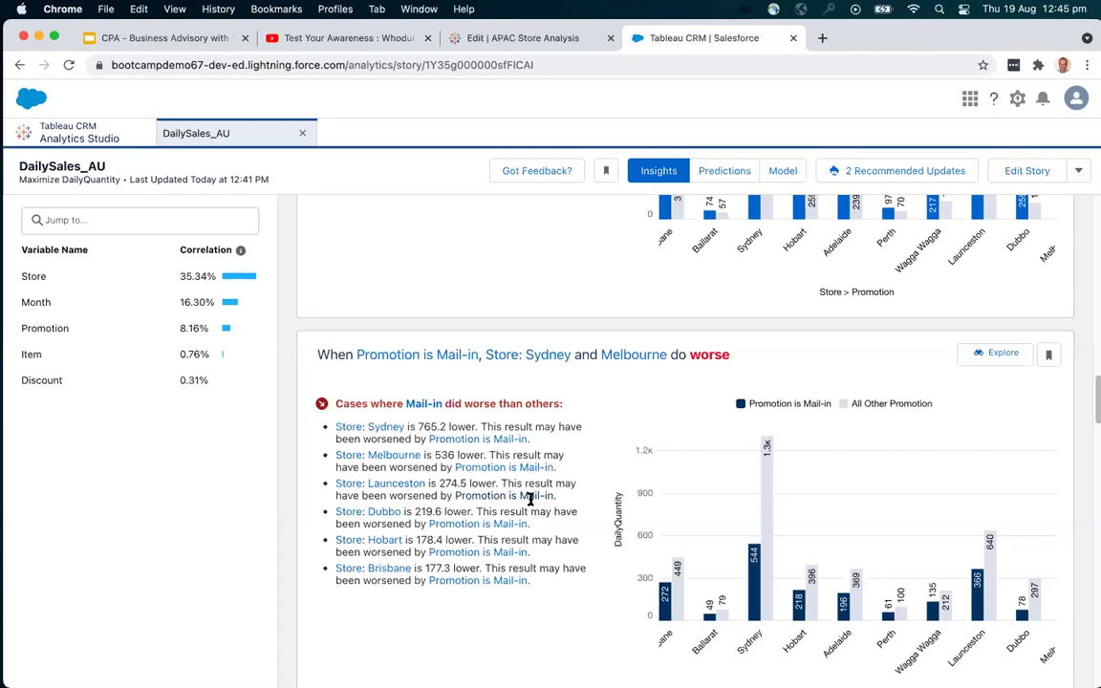
{"action": "scroll", "coordinate": [499, 486], "scroll_direction": "down", "scroll_amount": 3}
{"action": "scroll", "coordinate": [496, 490], "scroll_direction": "up", "scroll_amount": 10}
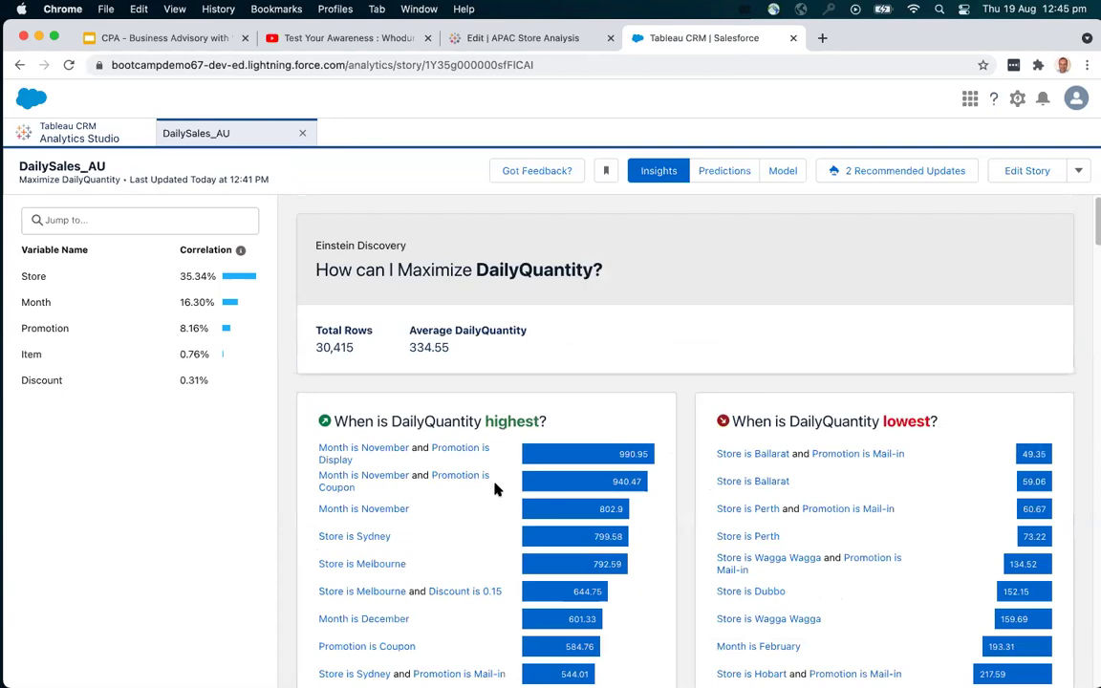
Open the story's predictions and set the Store model feature to Sydney.
{"action": "left_click", "coordinate": [727, 173]}
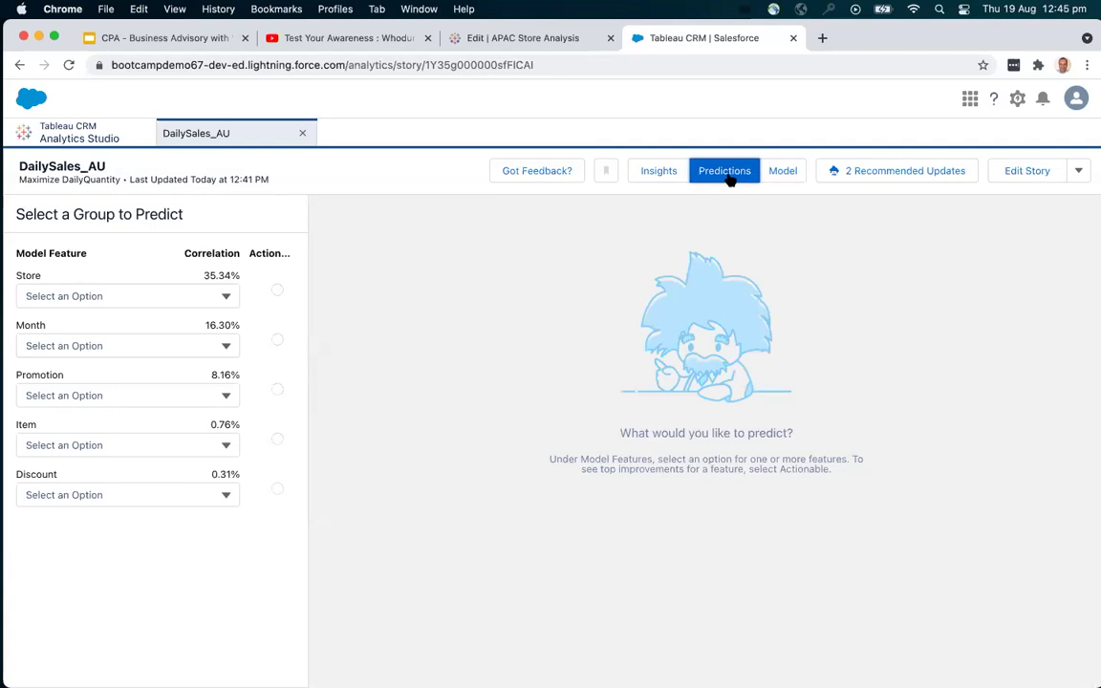
{"action": "left_click", "coordinate": [224, 296]}
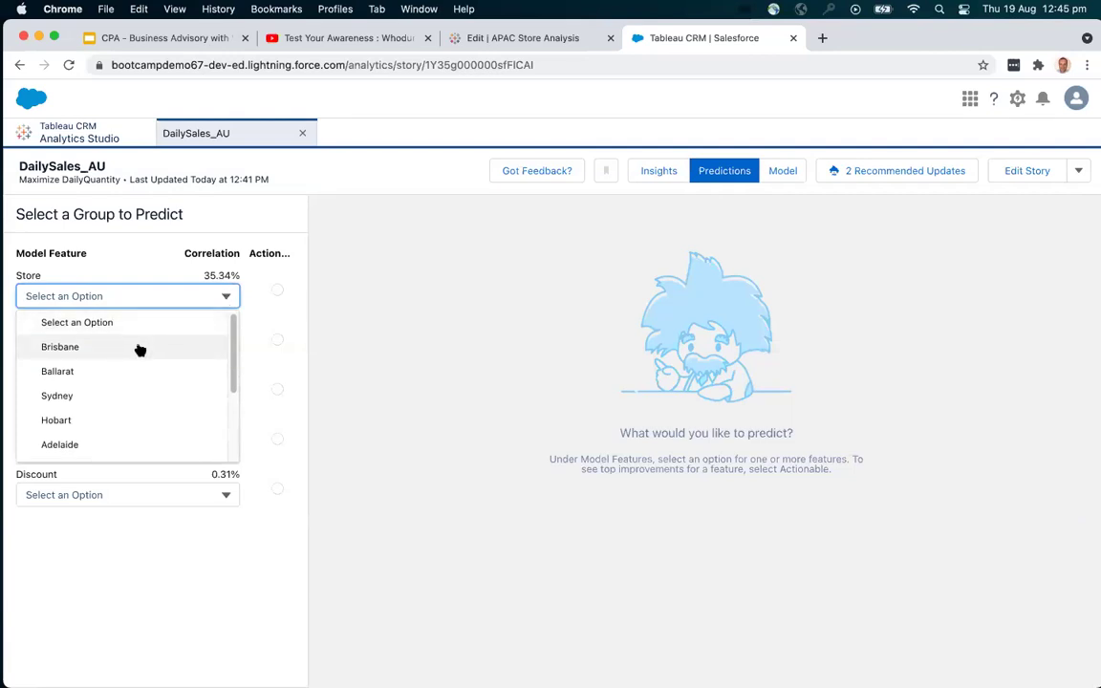
{"action": "left_click", "coordinate": [72, 396]}
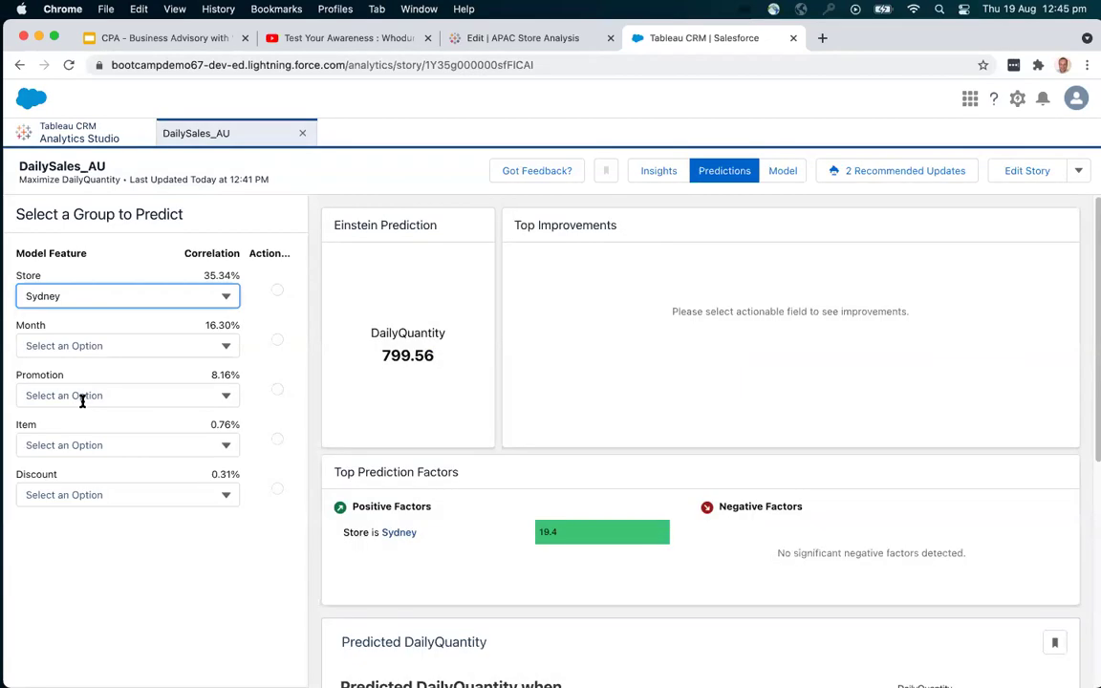
Set the Month model feature to December for the Sydney prediction.
{"action": "left_click", "coordinate": [224, 343]}
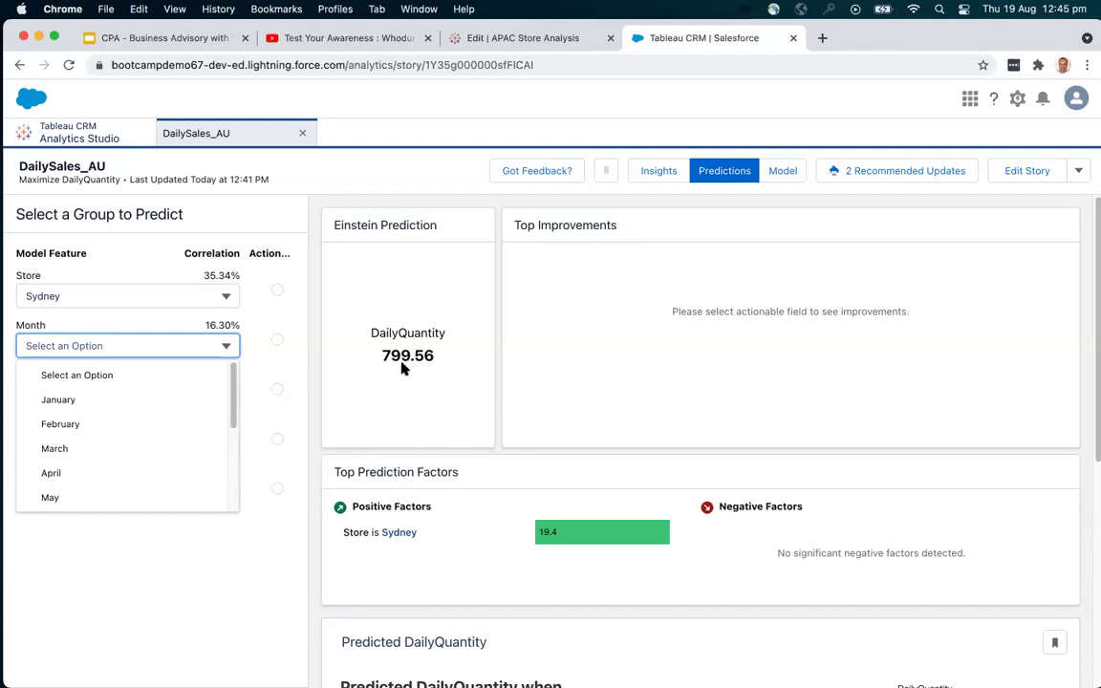
{"action": "left_click", "coordinate": [266, 339]}
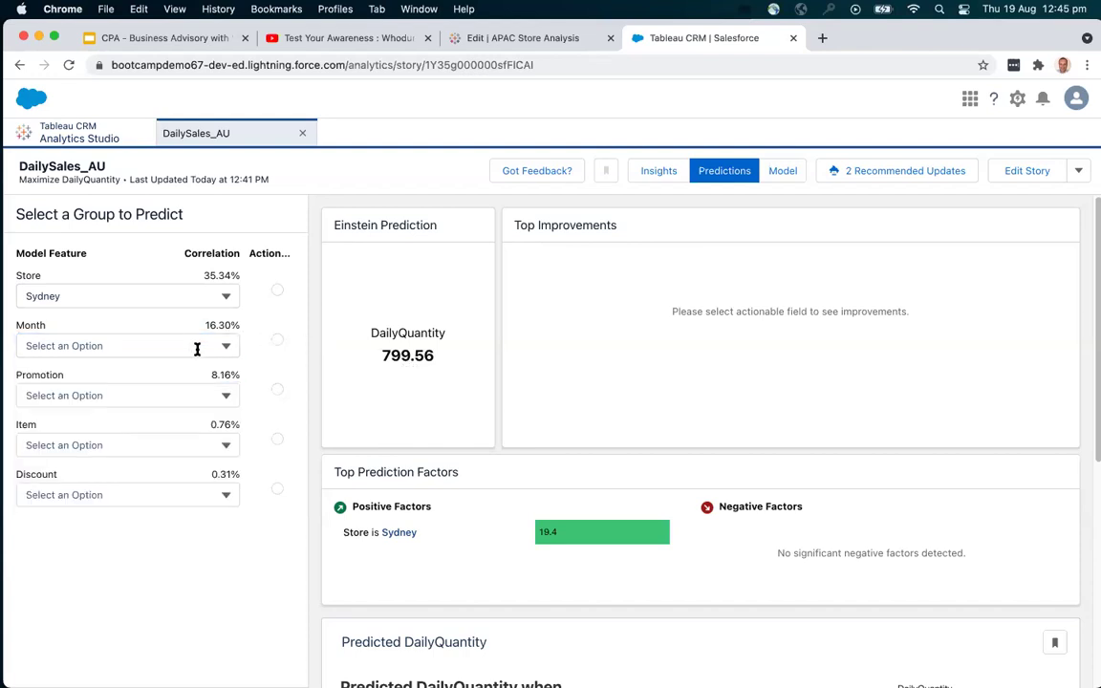
{"action": "left_click", "coordinate": [218, 340]}
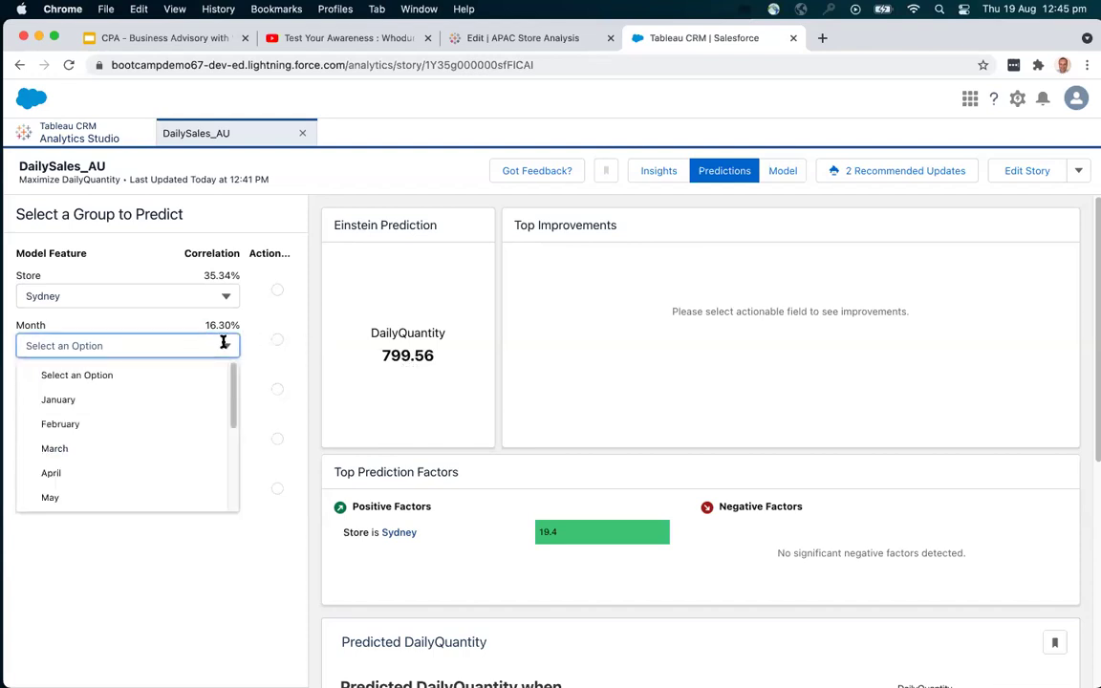
{"action": "scroll", "coordinate": [172, 468], "scroll_direction": "down", "scroll_amount": 5}
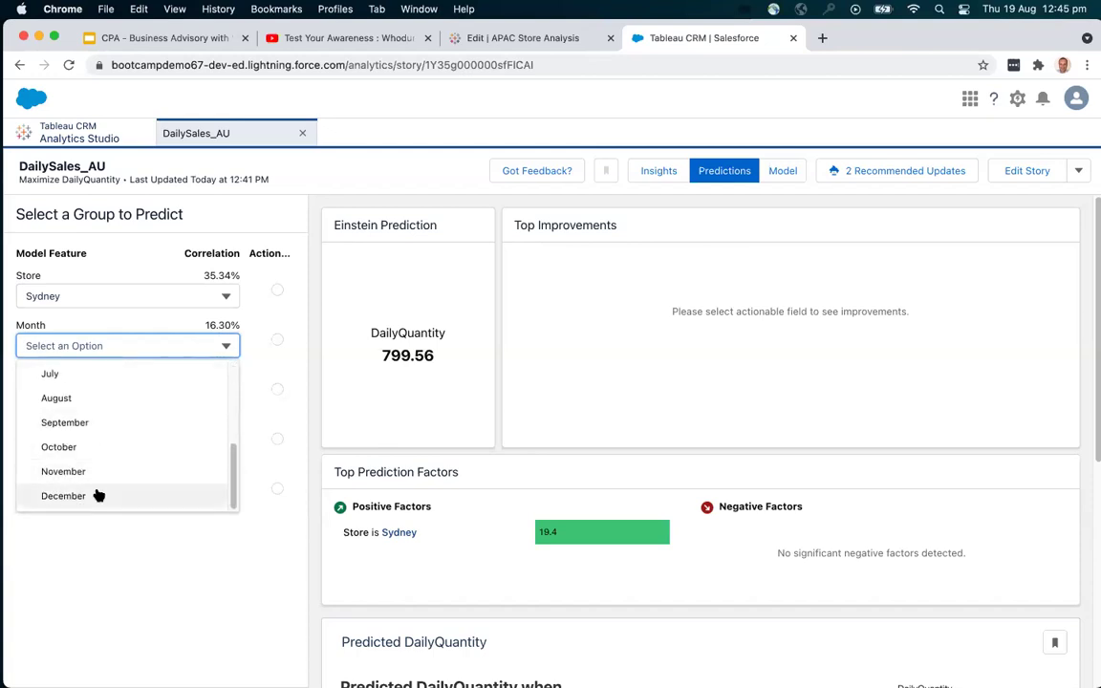
{"action": "left_click", "coordinate": [63, 495]}
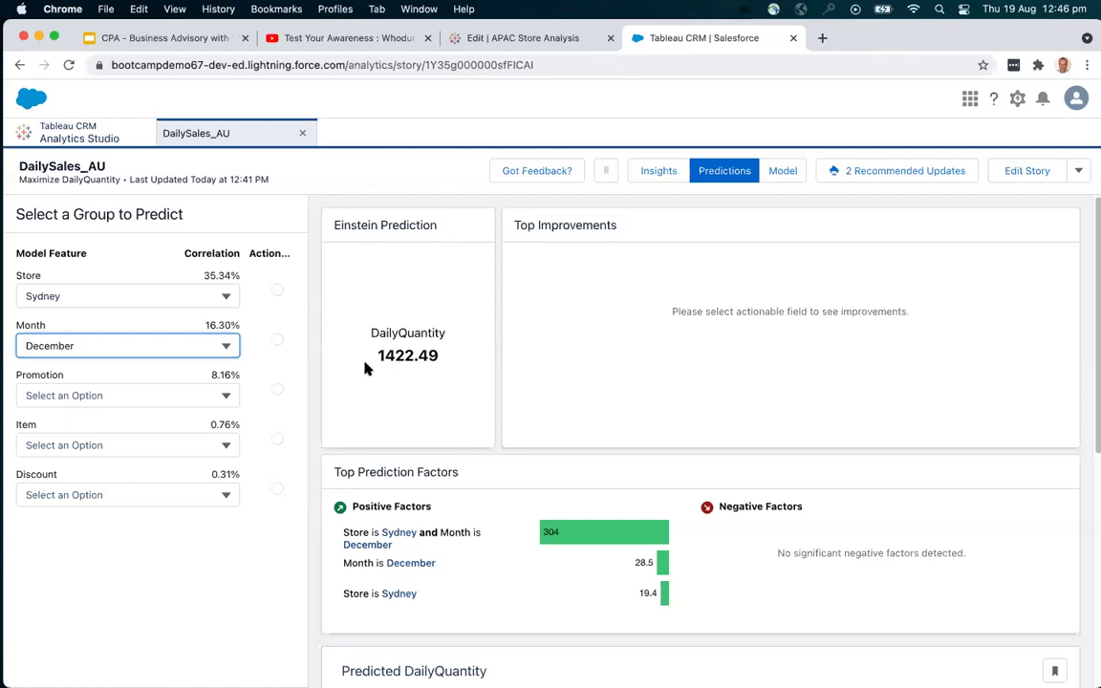
Make Promotion the actionable field, try the Display promotion in the prediction, and set Promotion to Contest.
{"action": "left_click", "coordinate": [276, 390]}
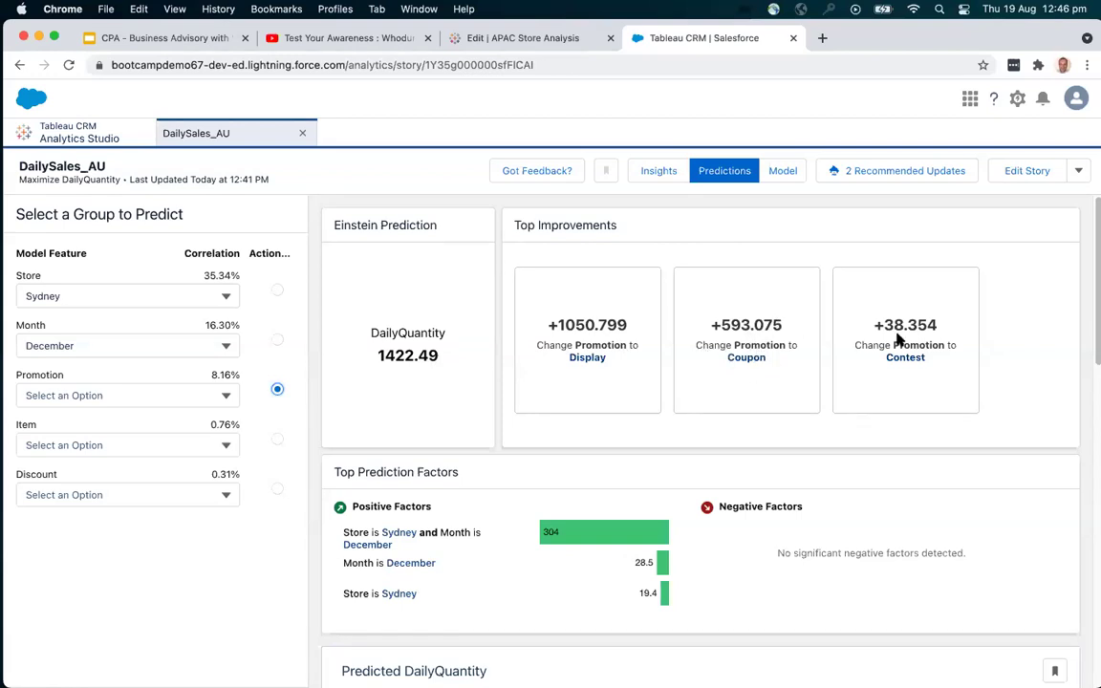
{"action": "left_click", "coordinate": [218, 396]}
{"action": "left_click", "coordinate": [96, 472]}
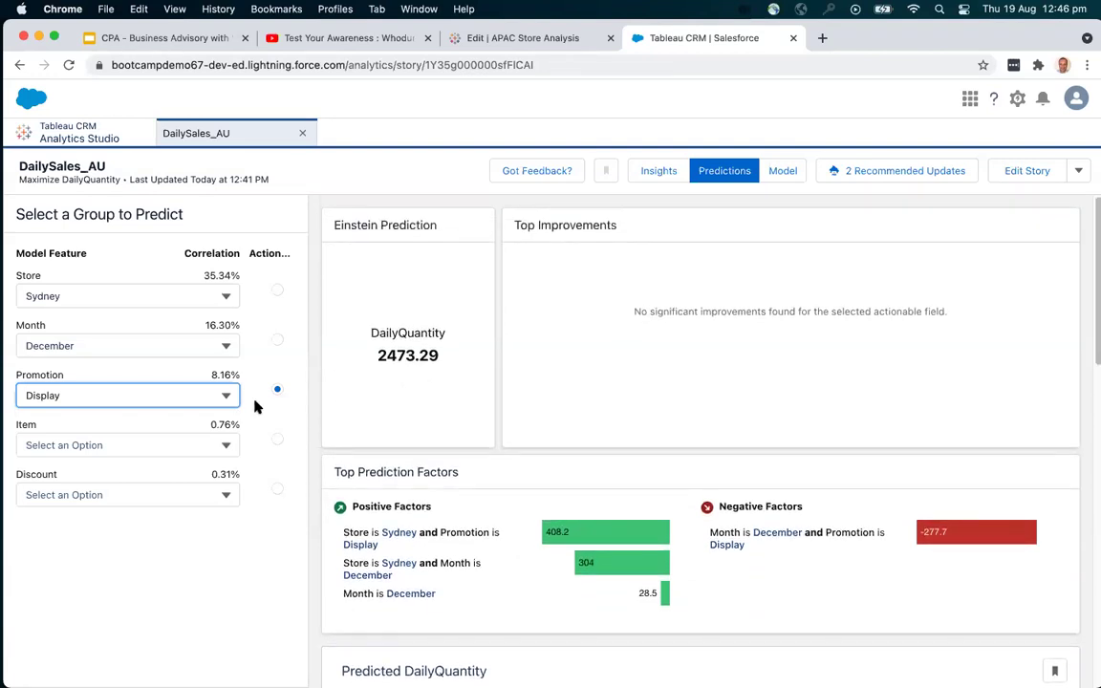
{"action": "left_click", "coordinate": [224, 390]}
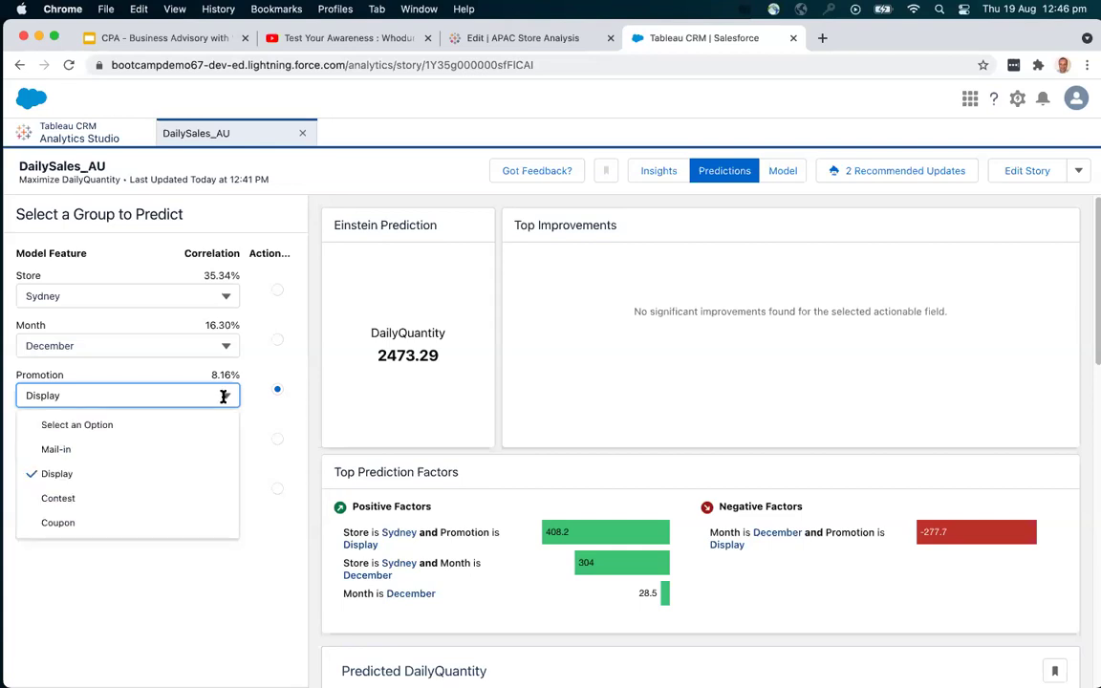
{"action": "left_click", "coordinate": [159, 499]}
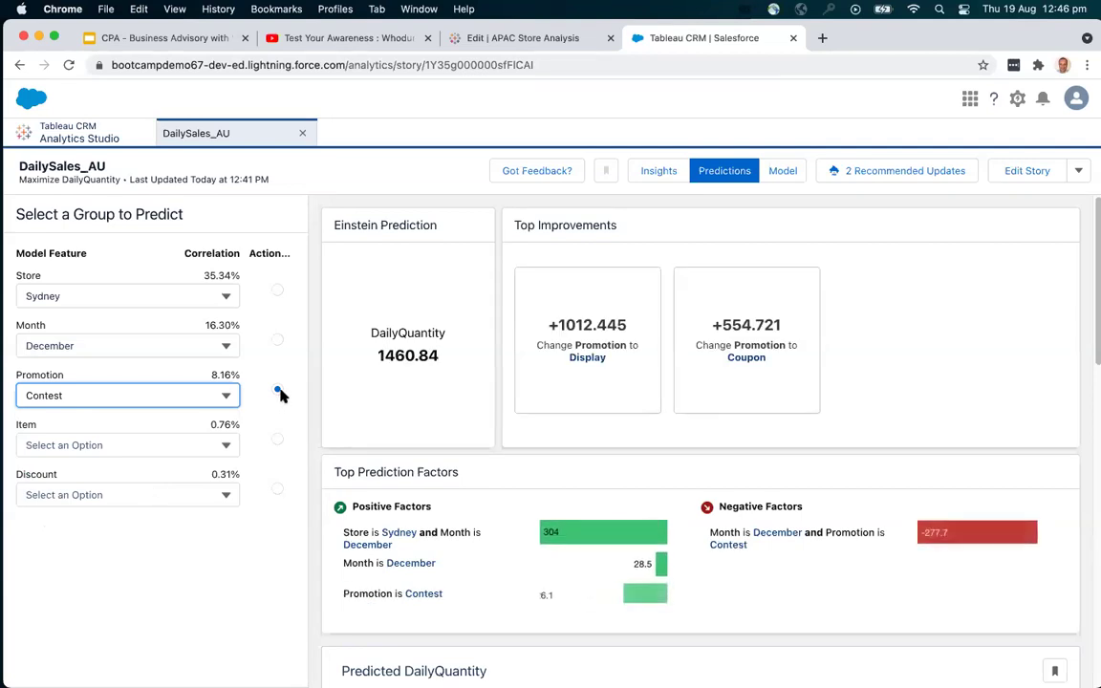
Make Month the actionable field and predict DailyQuantity for the Ballarat store with Month set to March.
{"action": "left_click", "coordinate": [277, 340]}
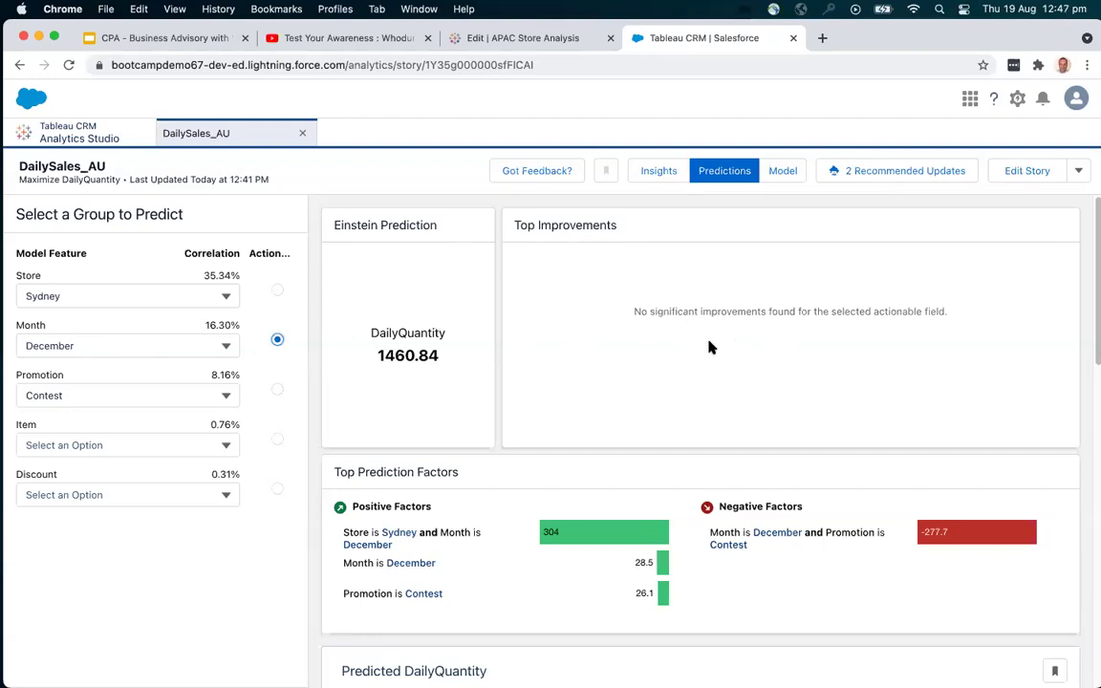
{"action": "left_click", "coordinate": [187, 298]}
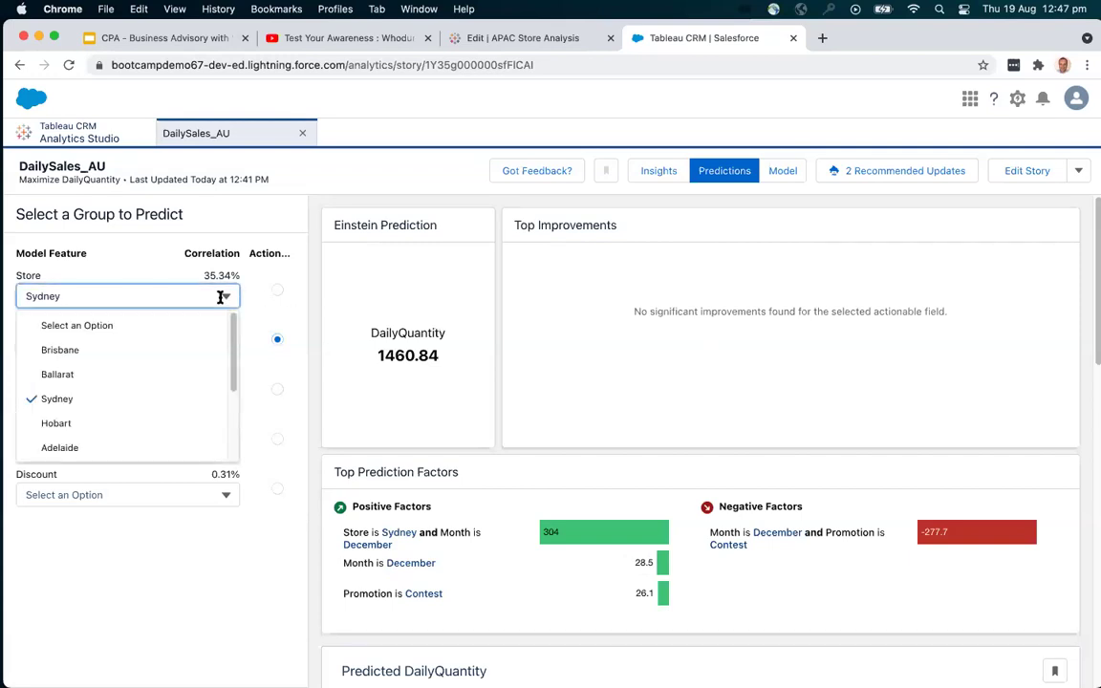
{"action": "left_click", "coordinate": [89, 375]}
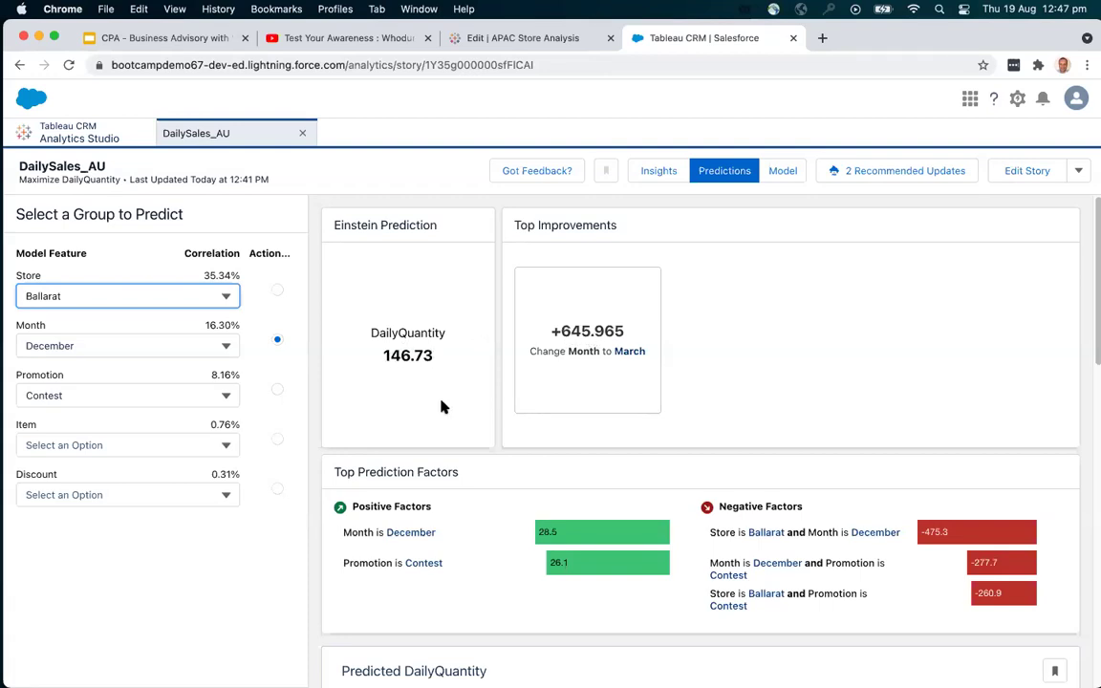
{"action": "left_click", "coordinate": [204, 345]}
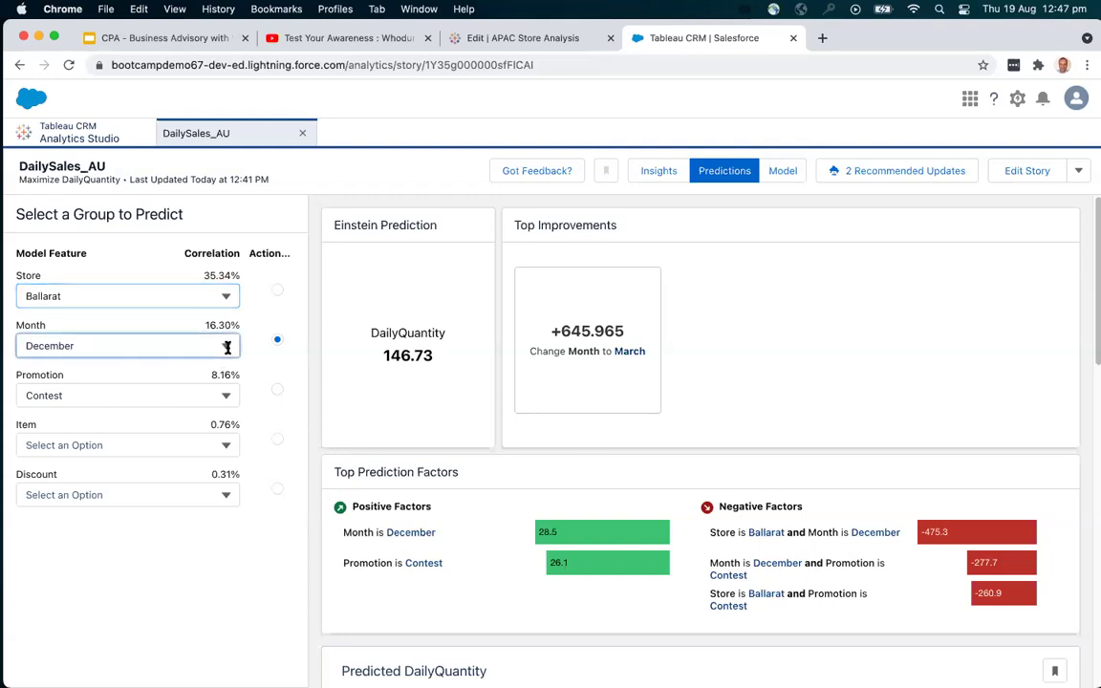
{"action": "scroll", "coordinate": [172, 410], "scroll_direction": "up", "scroll_amount": 3}
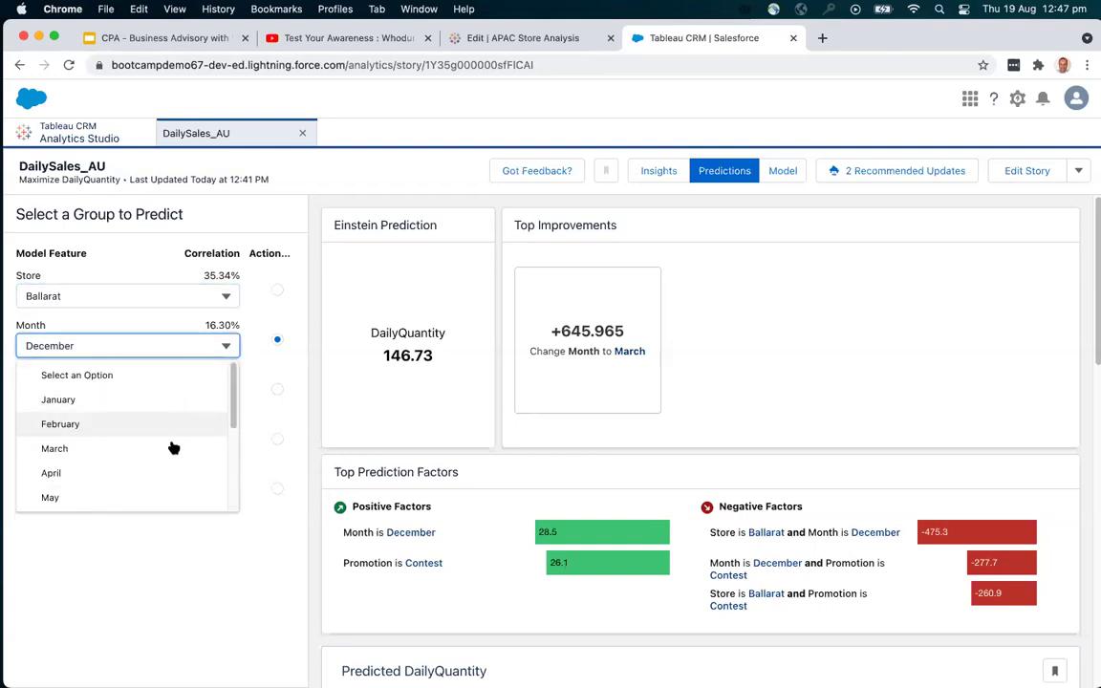
{"action": "left_click", "coordinate": [172, 446]}
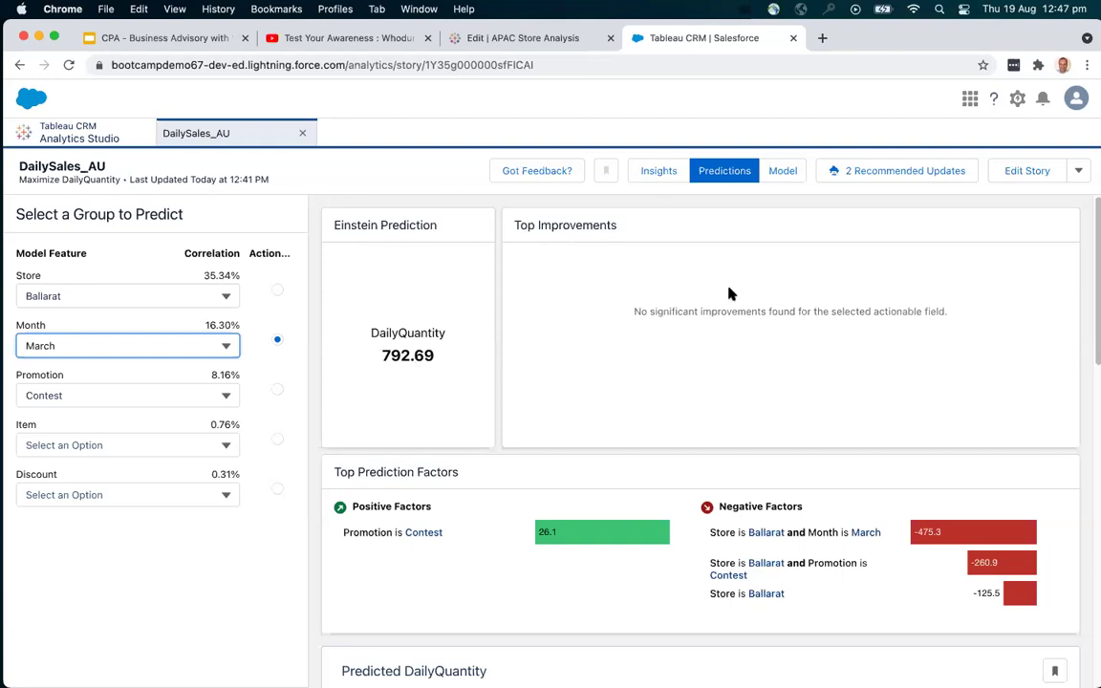
Examine the story's model overview, including the model accuracy, pre-deploy checks, outcome distribution and top predictors.
{"action": "left_click", "coordinate": [800, 171]}
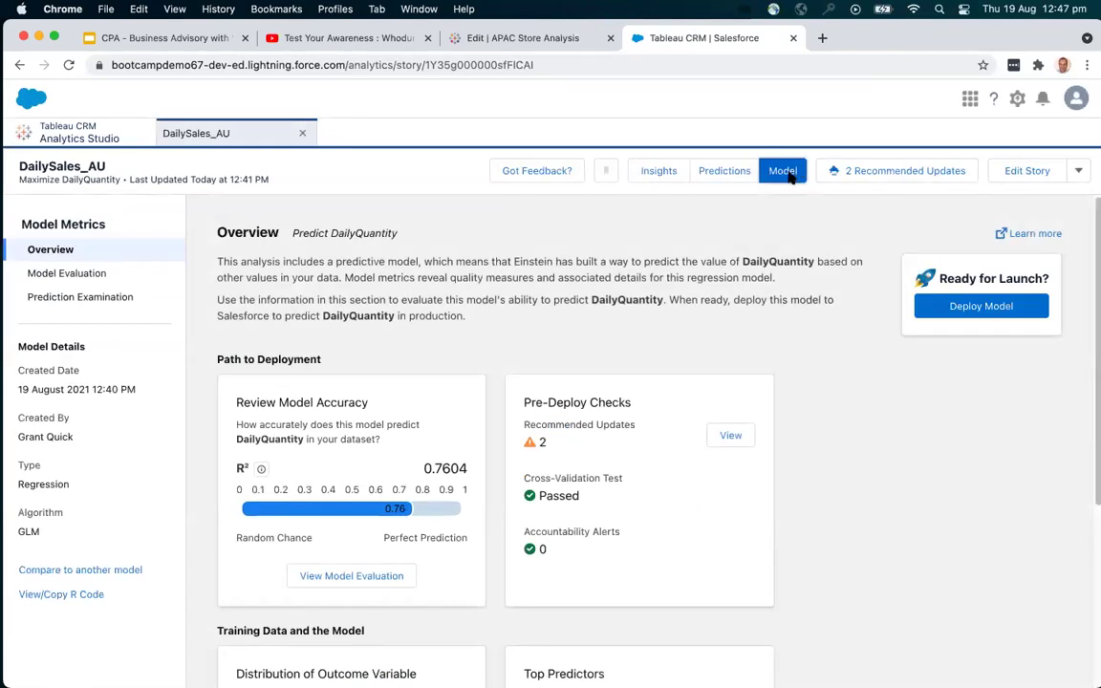
{"action": "scroll", "coordinate": [439, 382], "scroll_direction": "down", "scroll_amount": 3}
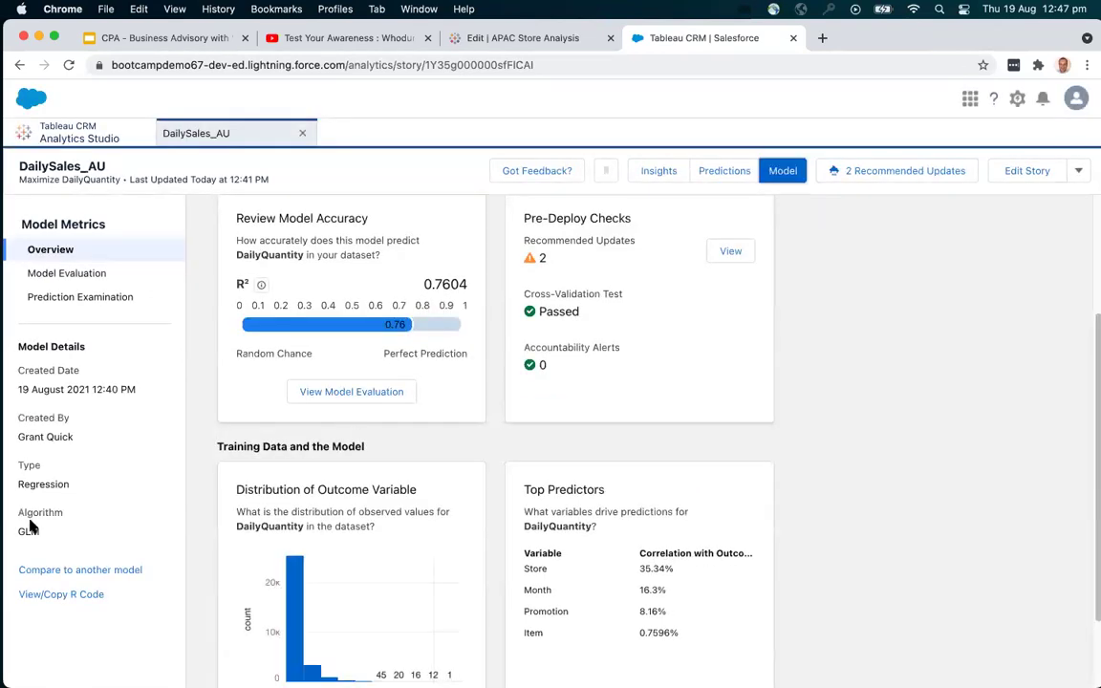
{"action": "scroll", "coordinate": [373, 494], "scroll_direction": "up", "scroll_amount": 1}
{"action": "scroll", "coordinate": [373, 494], "scroll_direction": "up", "scroll_amount": 1}
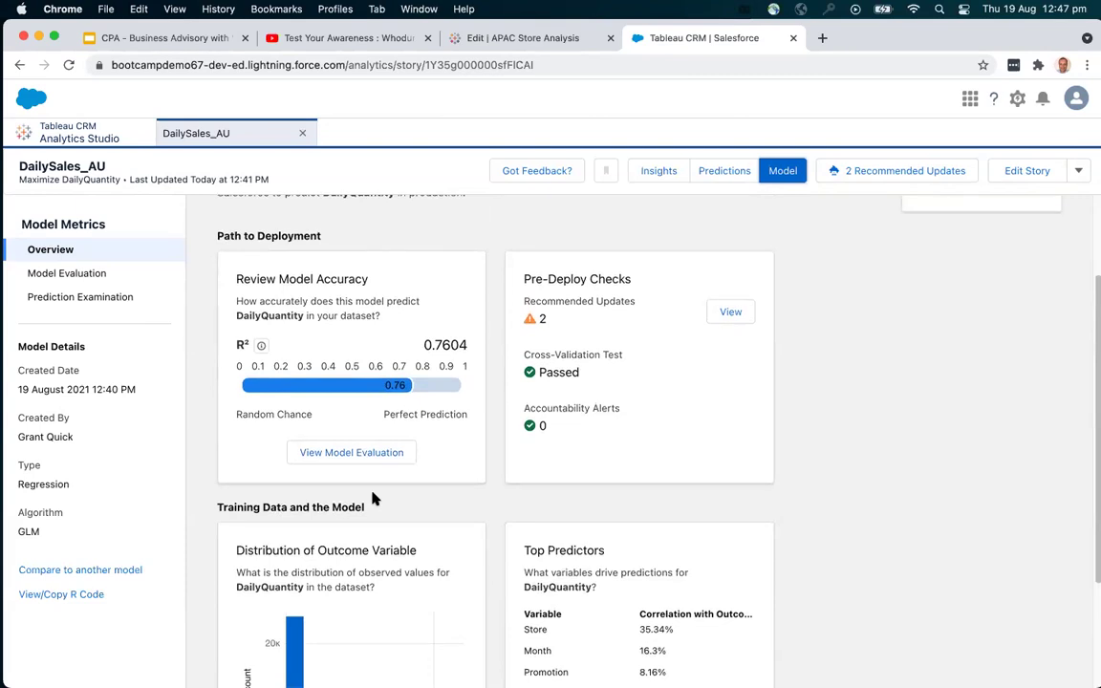
{"action": "scroll", "coordinate": [387, 497], "scroll_direction": "down", "scroll_amount": 1}
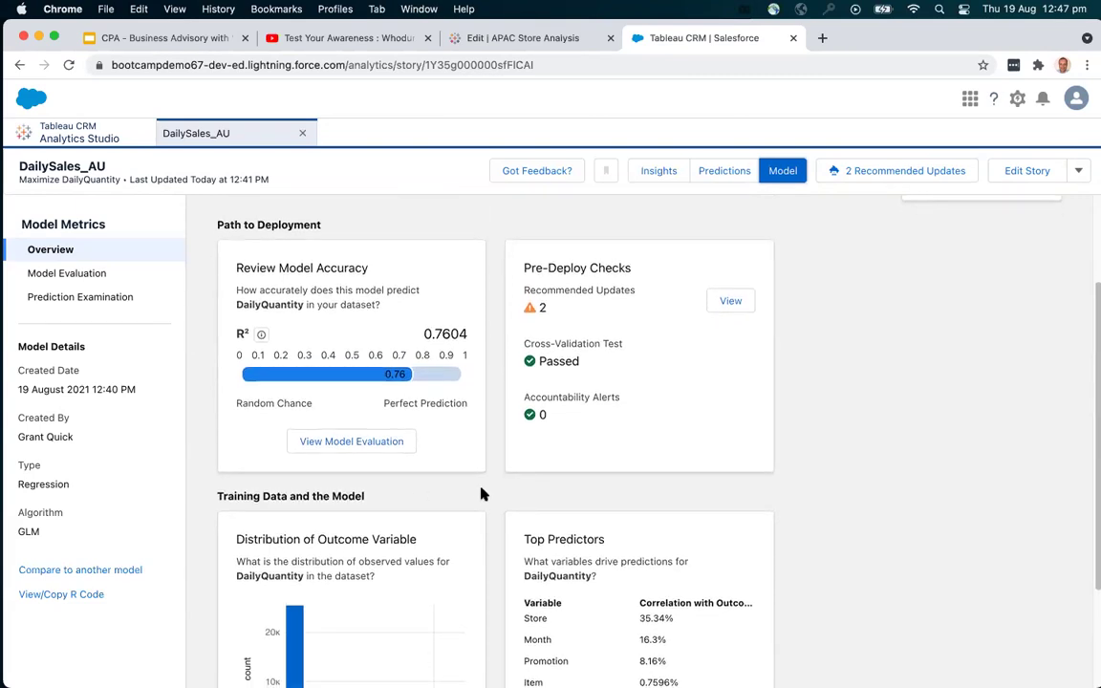
{"action": "scroll", "coordinate": [482, 494], "scroll_direction": "down", "scroll_amount": 3}
{"action": "scroll", "coordinate": [483, 494], "scroll_direction": "up", "scroll_amount": 5}
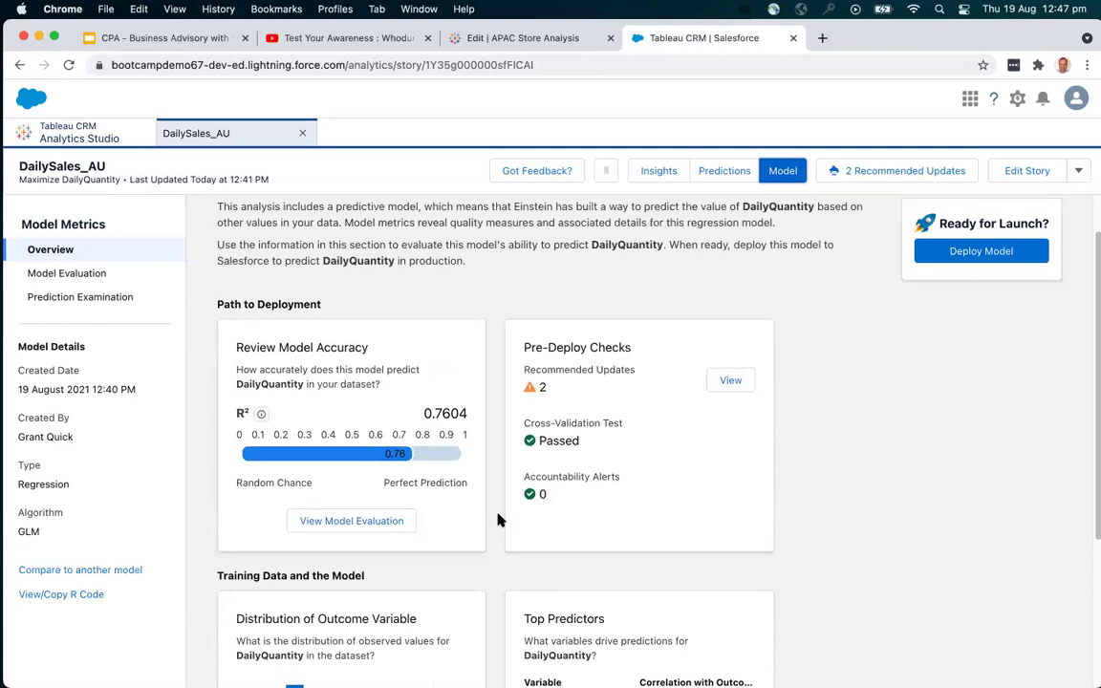
{"action": "scroll", "coordinate": [497, 519], "scroll_direction": "down", "scroll_amount": 1}
{"action": "scroll", "coordinate": [497, 519], "scroll_direction": "down", "scroll_amount": 3}
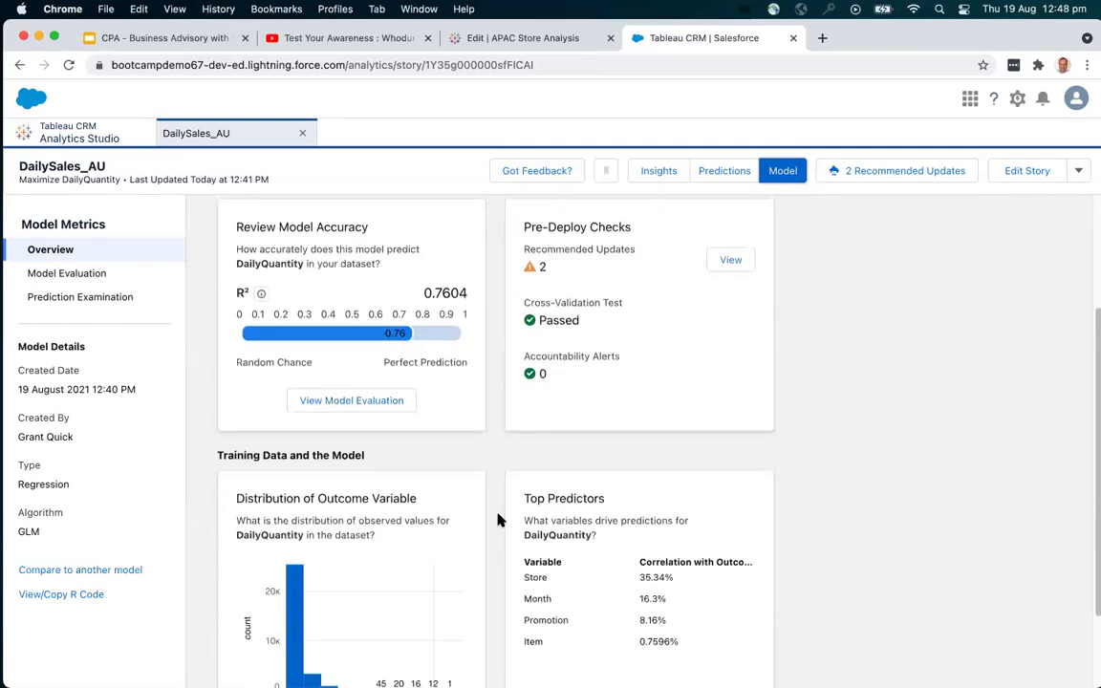
{"action": "scroll", "coordinate": [504, 520], "scroll_direction": "down", "scroll_amount": 1}
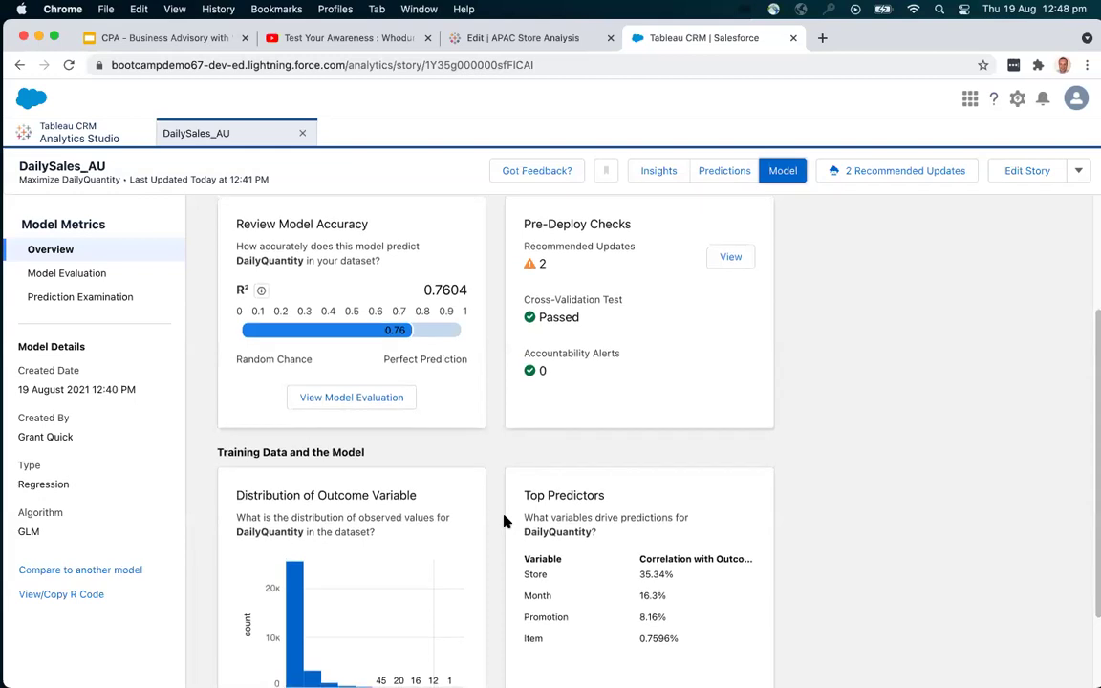
{"action": "scroll", "coordinate": [497, 511], "scroll_direction": "down", "scroll_amount": 3}
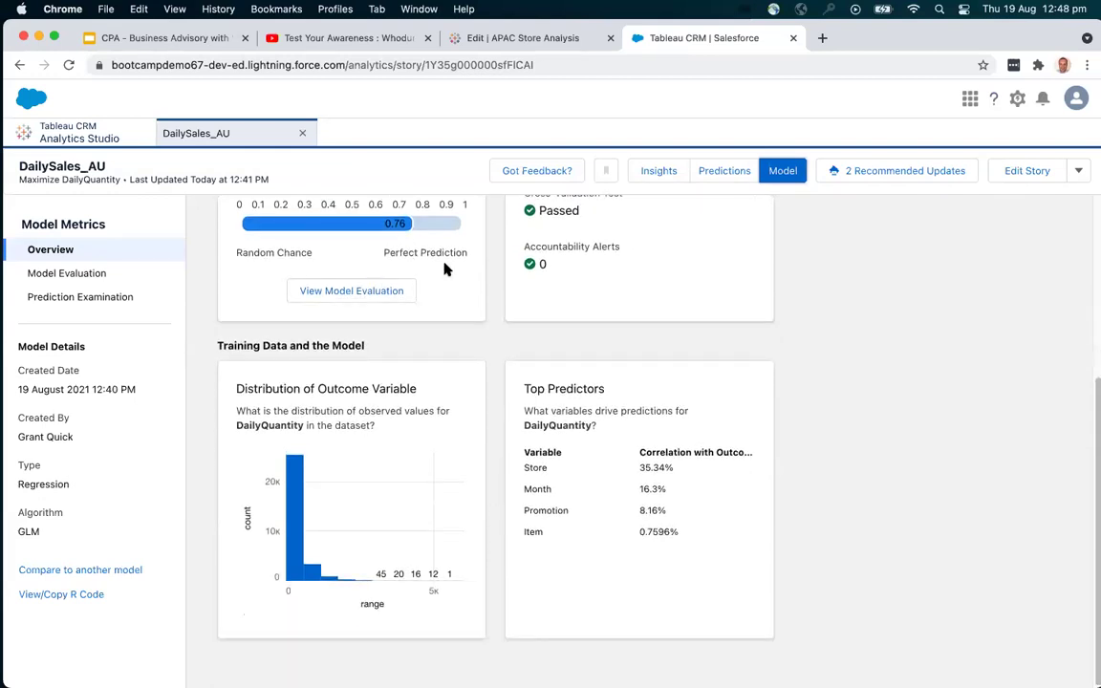
{"action": "scroll", "coordinate": [467, 365], "scroll_direction": "up", "scroll_amount": 2}
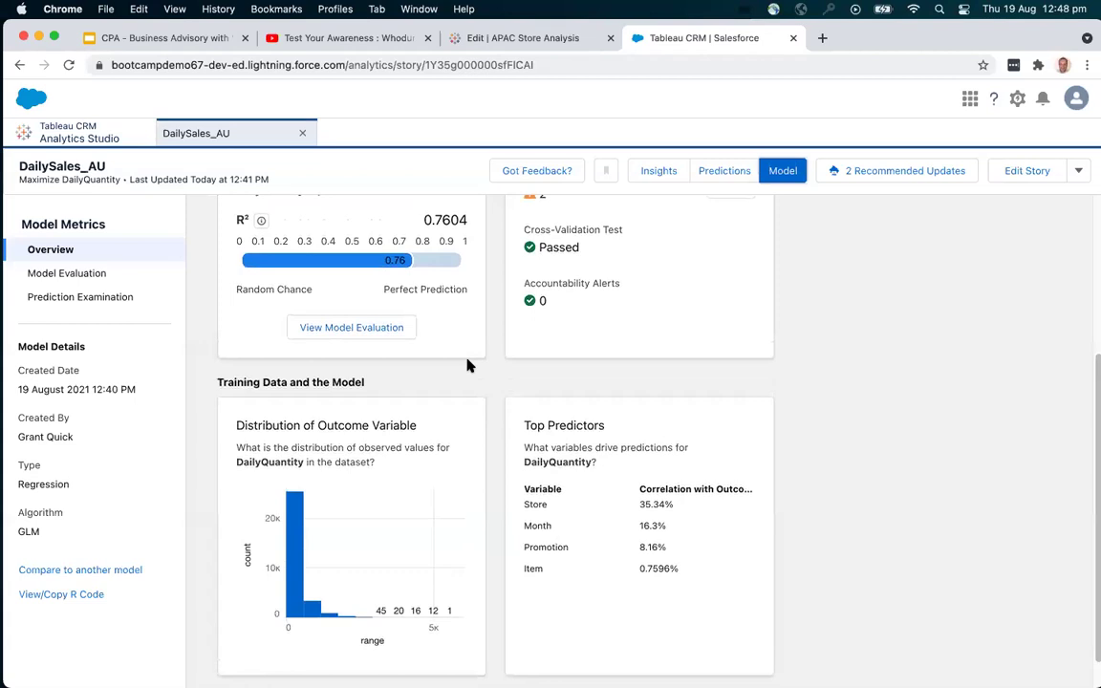
{"action": "scroll", "coordinate": [467, 365], "scroll_direction": "up", "scroll_amount": 1}
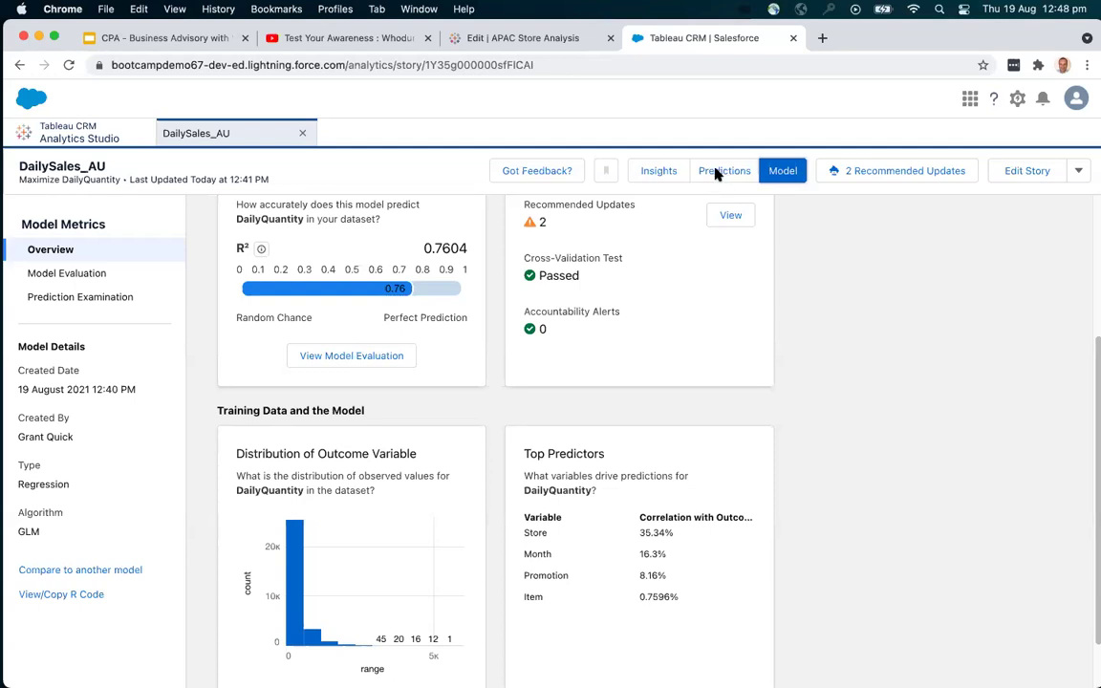
Return to the story's insights, review the recommended updates for strongest predictors and outliers, and close them without changes.
{"action": "left_click", "coordinate": [659, 171]}
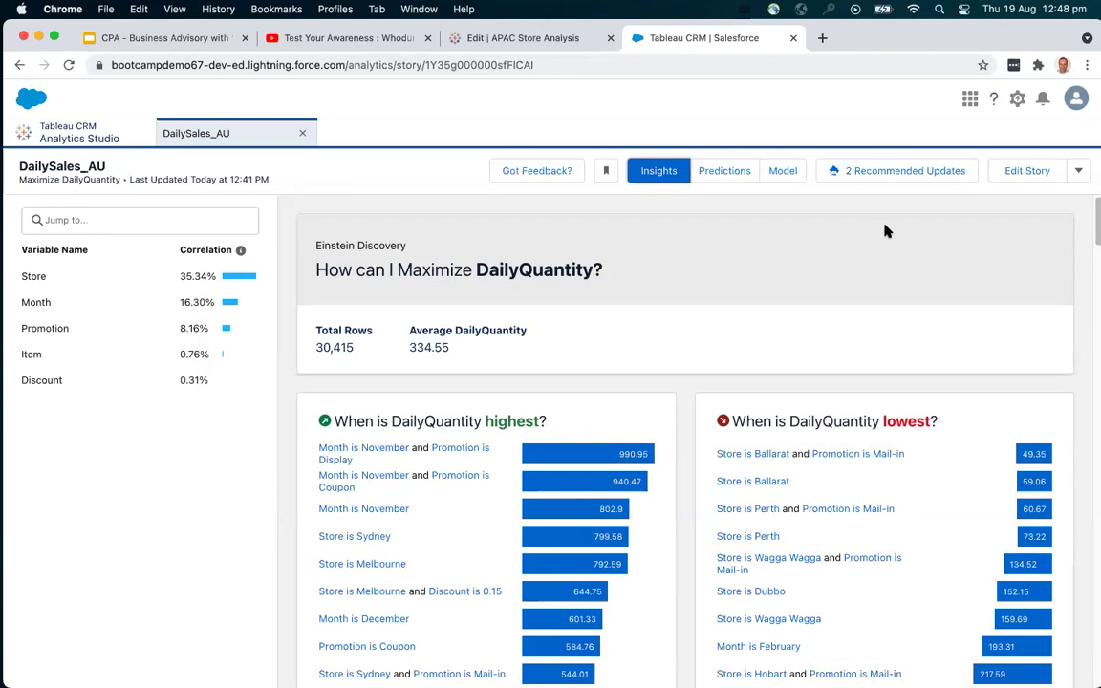
{"action": "left_click", "coordinate": [893, 171]}
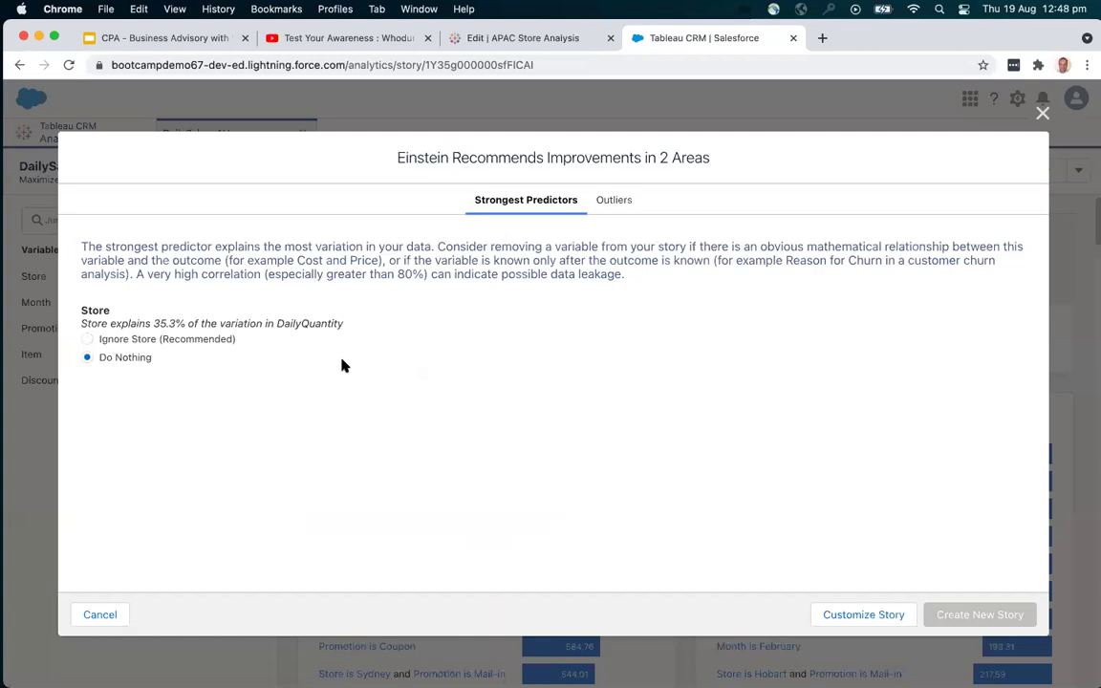
{"action": "left_click", "coordinate": [614, 201]}
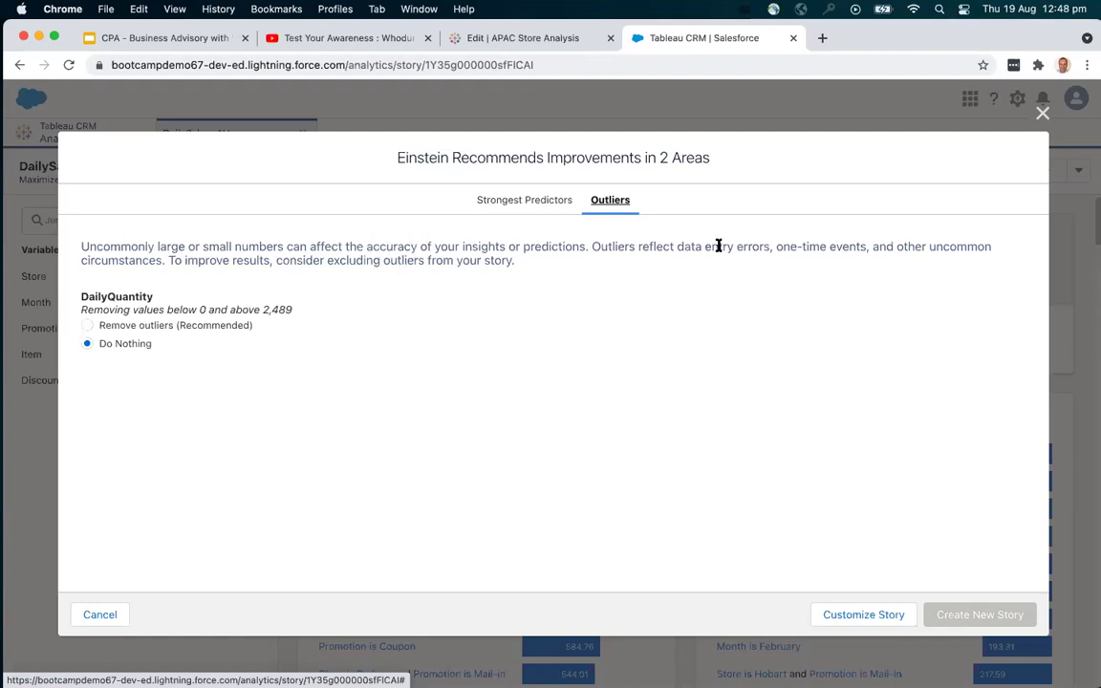
{"action": "left_click", "coordinate": [1042, 114]}
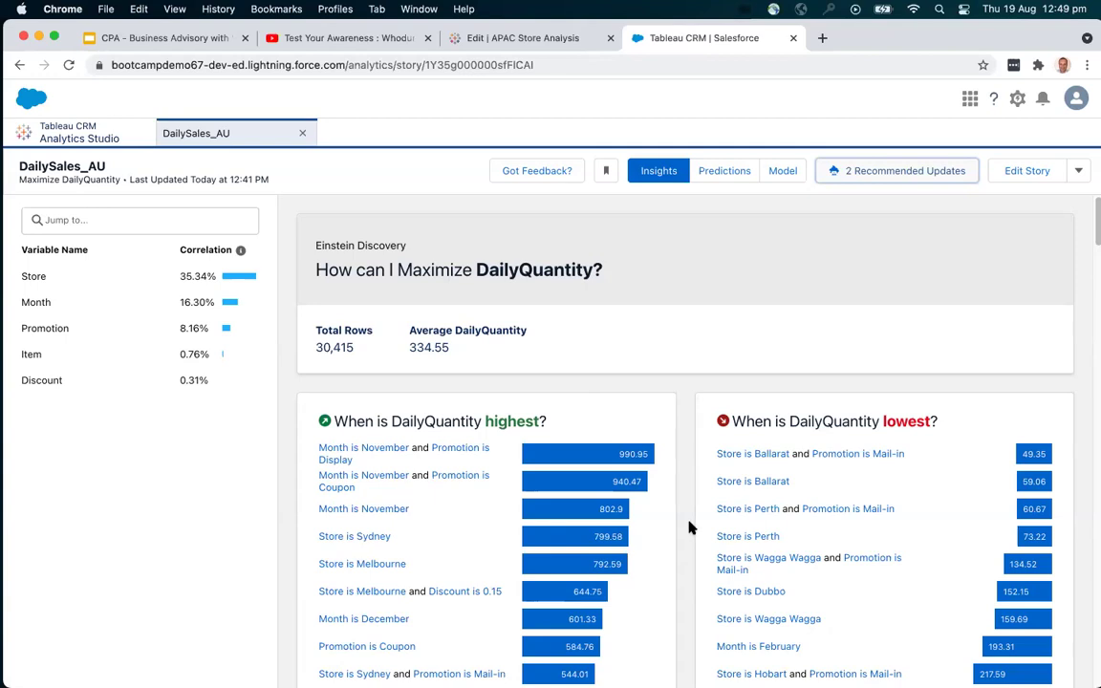
Switch to the Google Slides presentation and start presenting from the Predictive Analytics demo slide.
{"action": "left_click", "coordinate": [186, 40]}
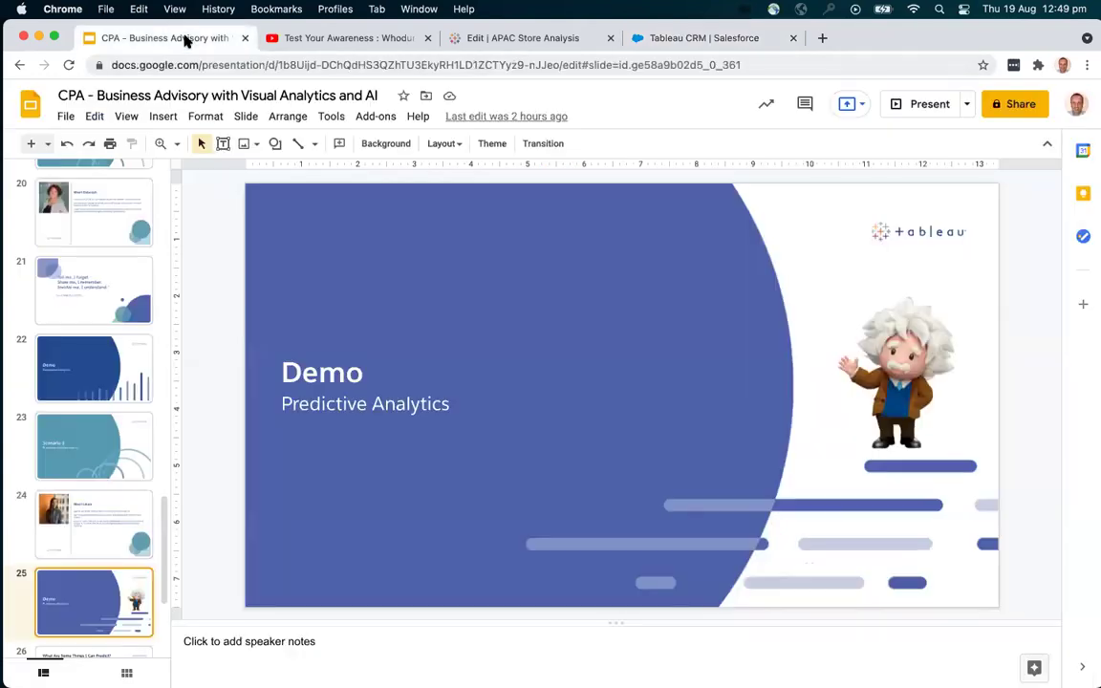
{"action": "left_click", "coordinate": [929, 105]}
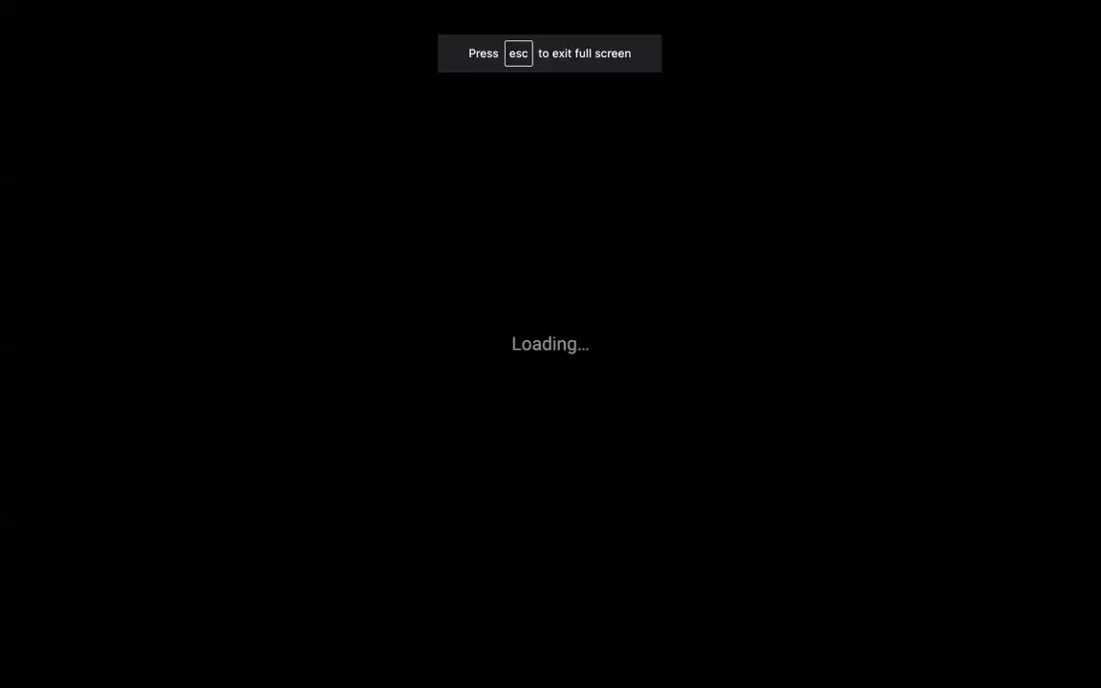